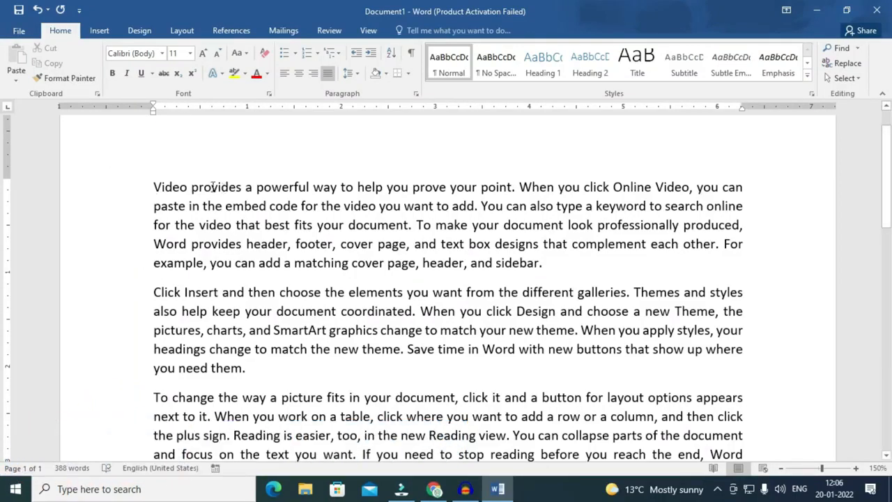
Select the whole first paragraph, starting from 'Video'.
left_click_drag(155, 184, 569, 255)
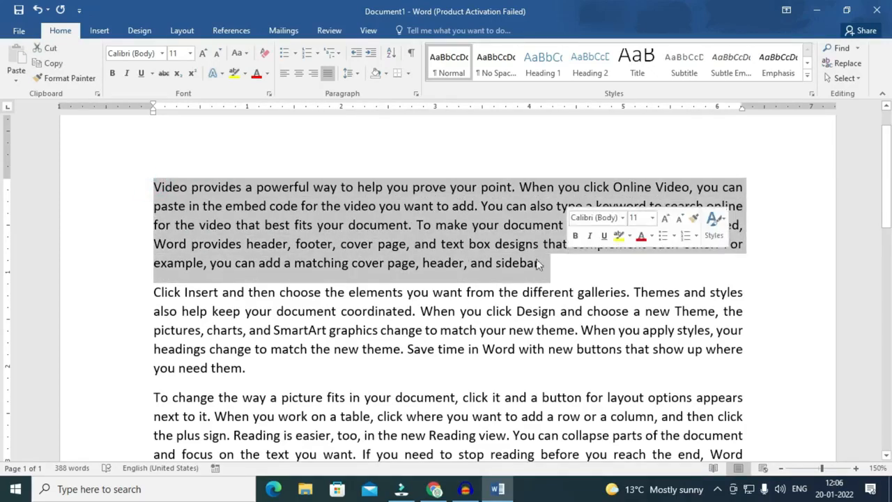
left_click(413, 245)
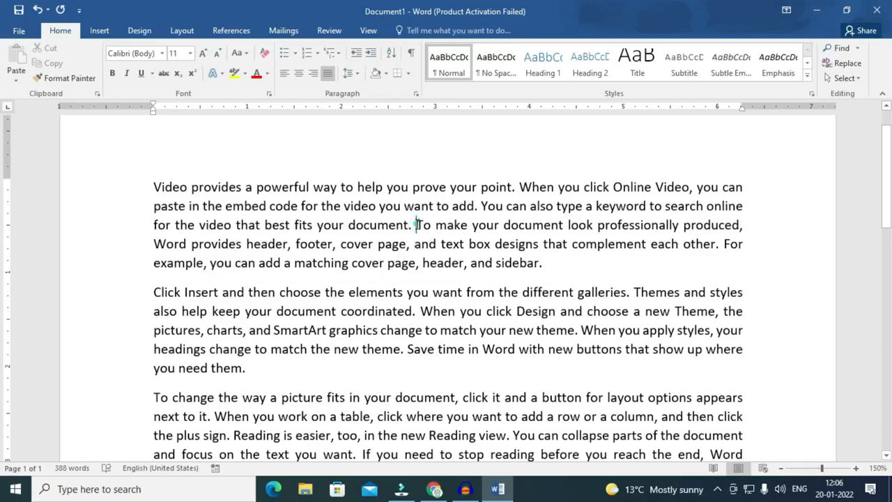
triple_click(418, 225)
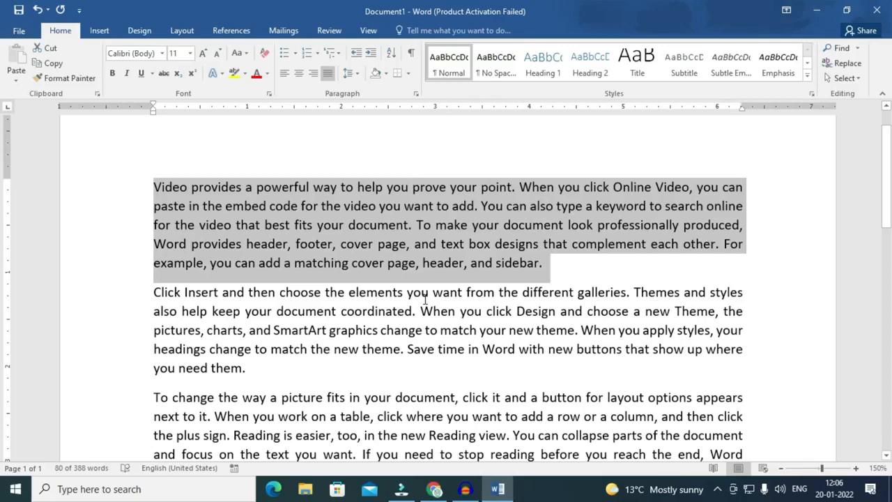
left_click(337, 332)
left_click(380, 224)
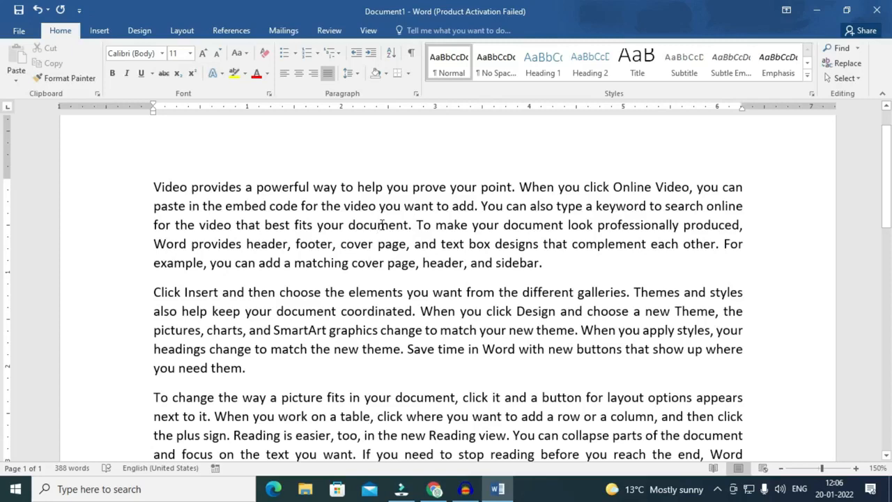
triple_click(380, 225)
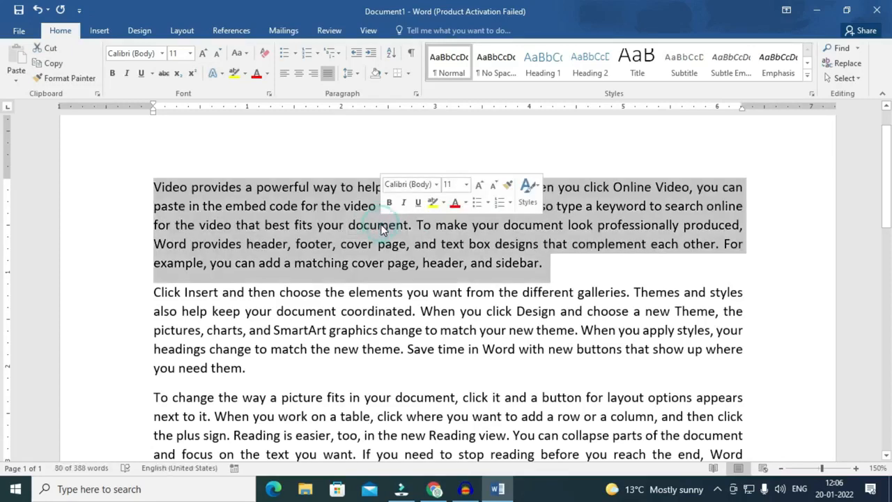
mouse_move(497, 489)
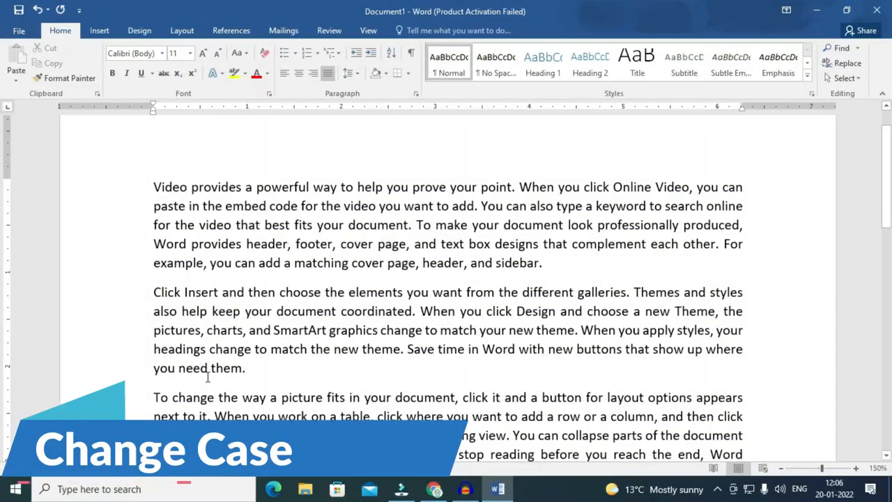
left_click(152, 186)
left_click_drag(168, 187, 583, 269)
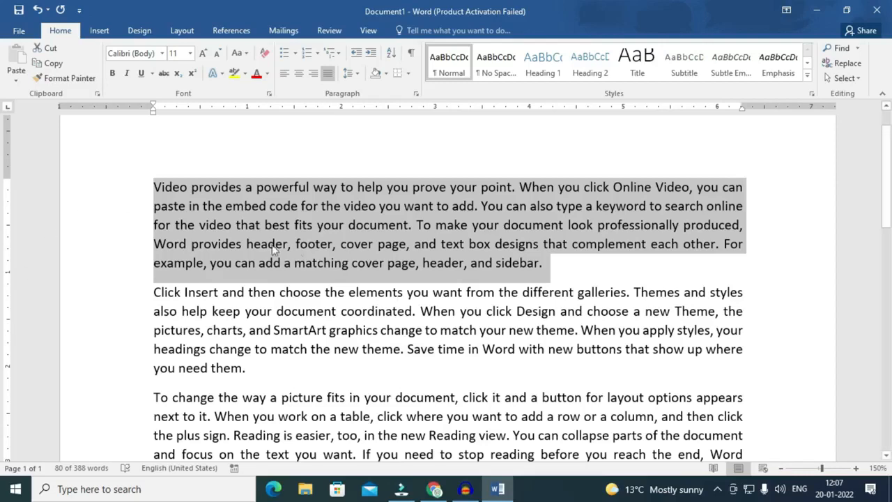
Cycle the first paragraph through UPPERCASE and lowercase to Sentence case with Shift+F3.
left_click(240, 54)
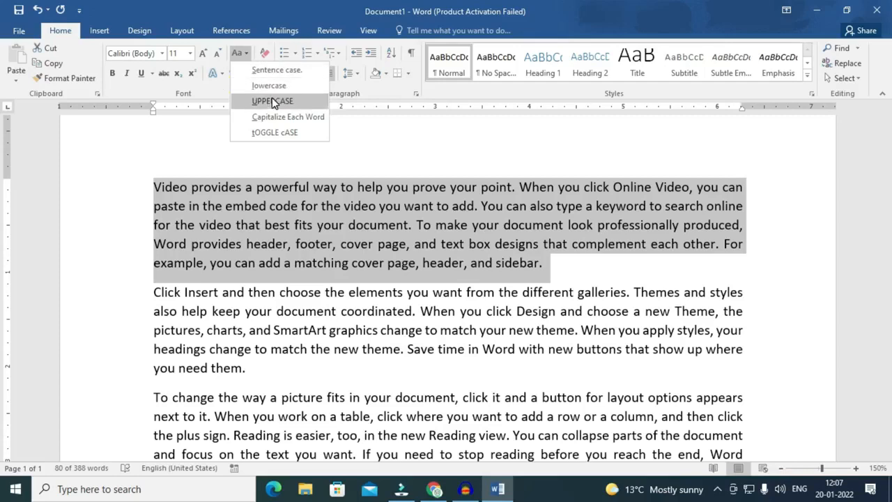
key("Escape")
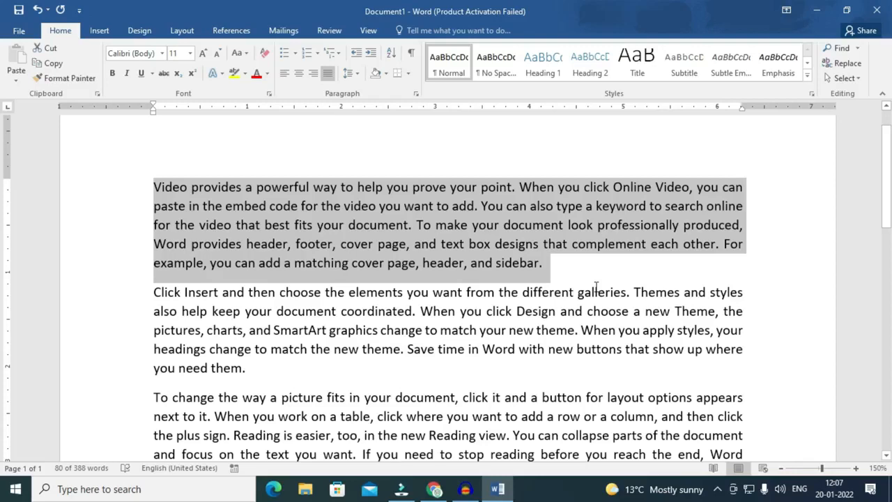
key("shift+F3")
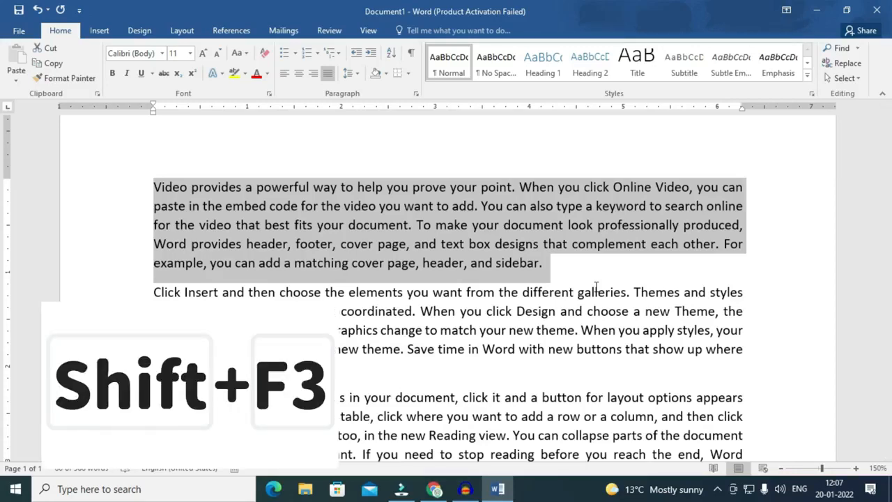
key("shift+F3")
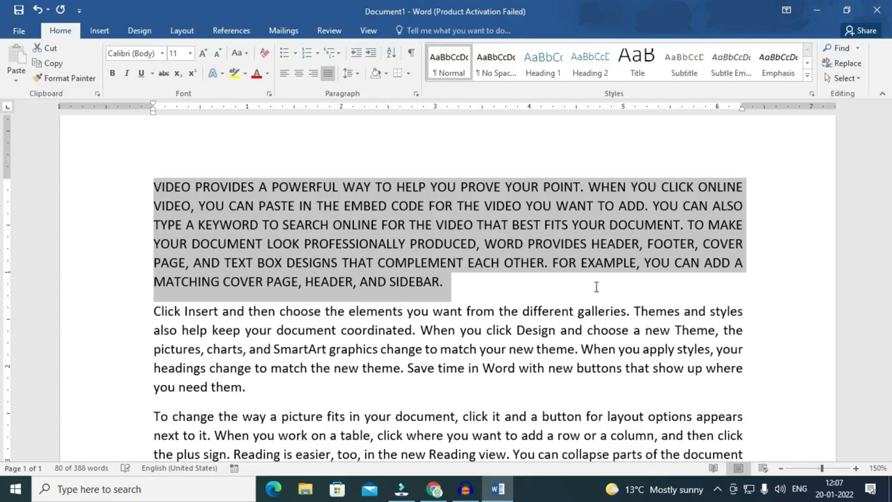
key("shift+F3")
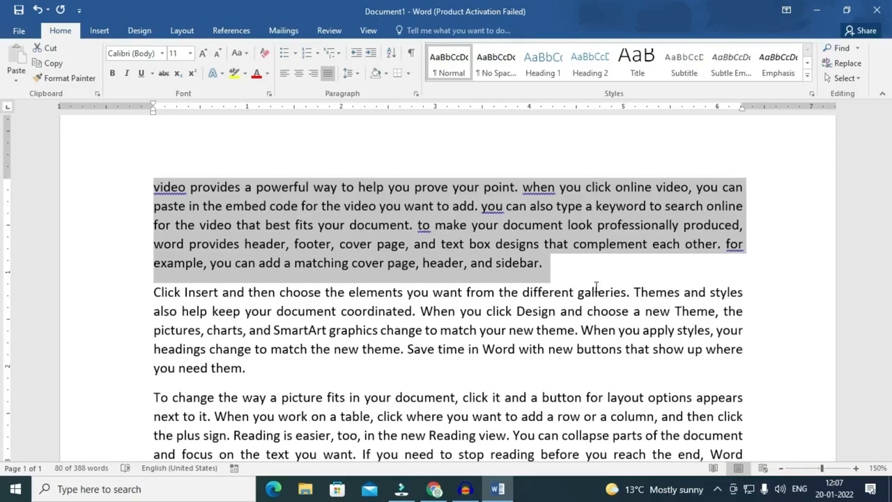
key("shift+F3")
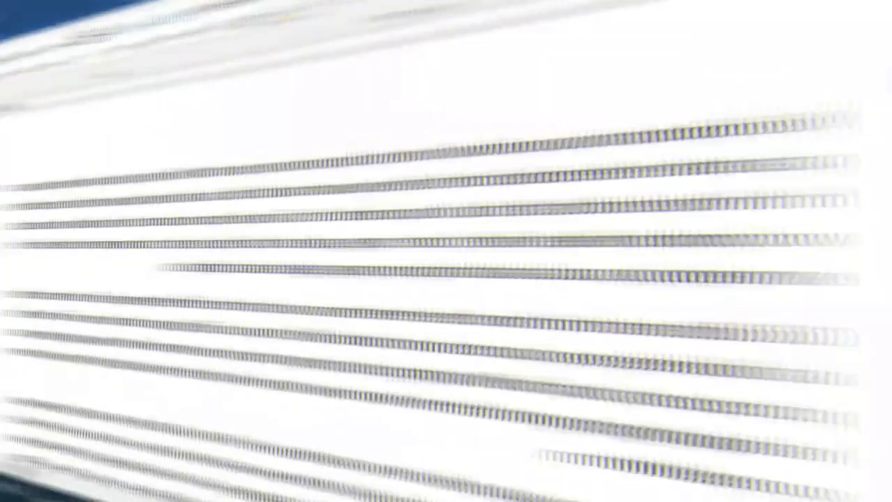
key("ctrl+Home")
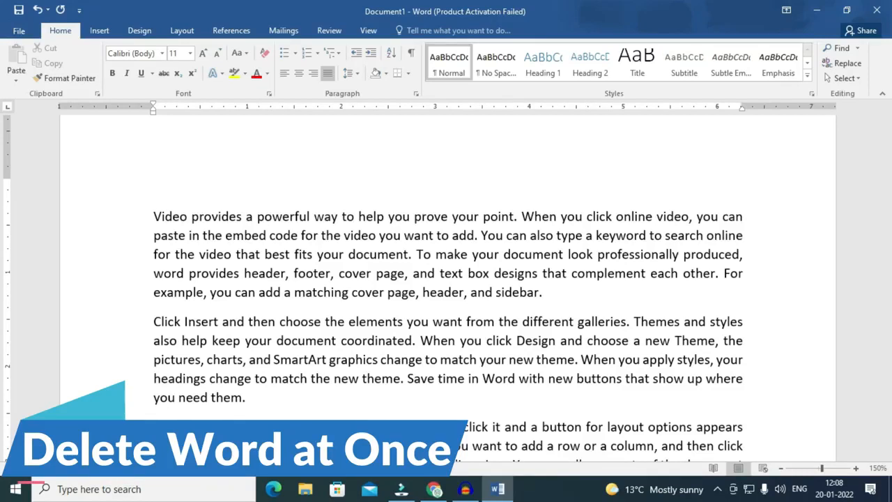
key("Up")
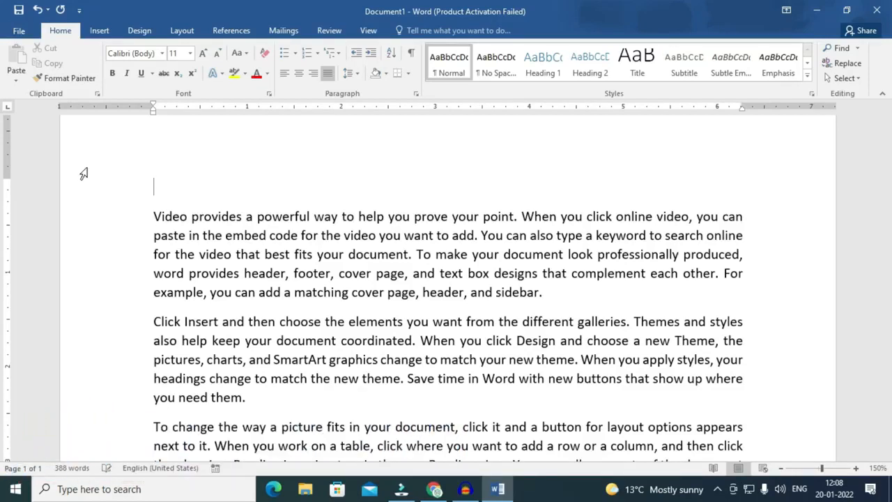
type("I am havin")
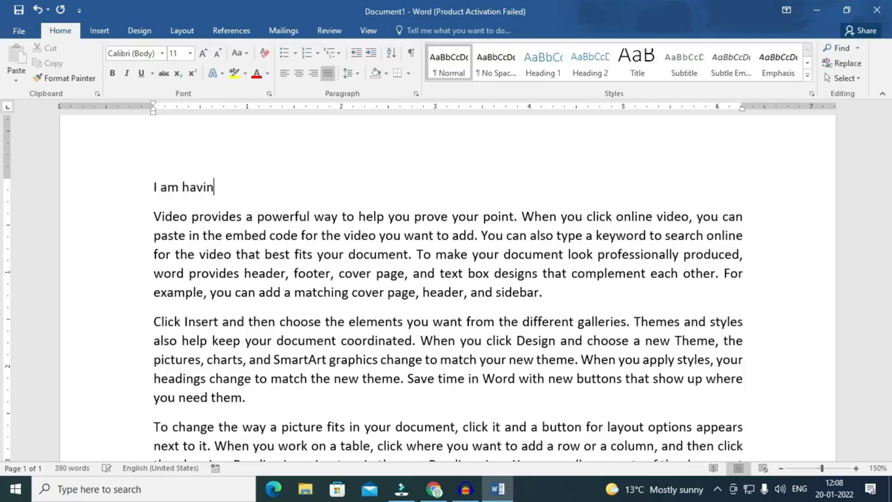
type("g the tutorial of ms")
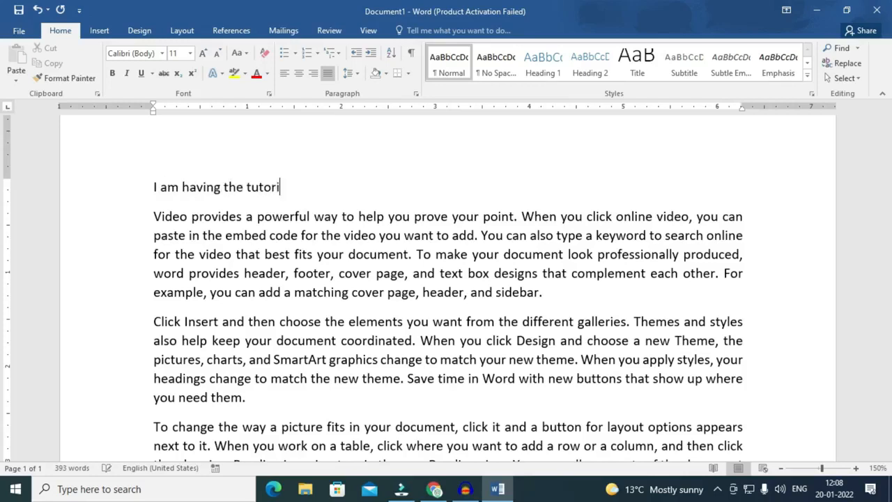
key("BackSpace")
key("BackSpace")
type("microsoft word")
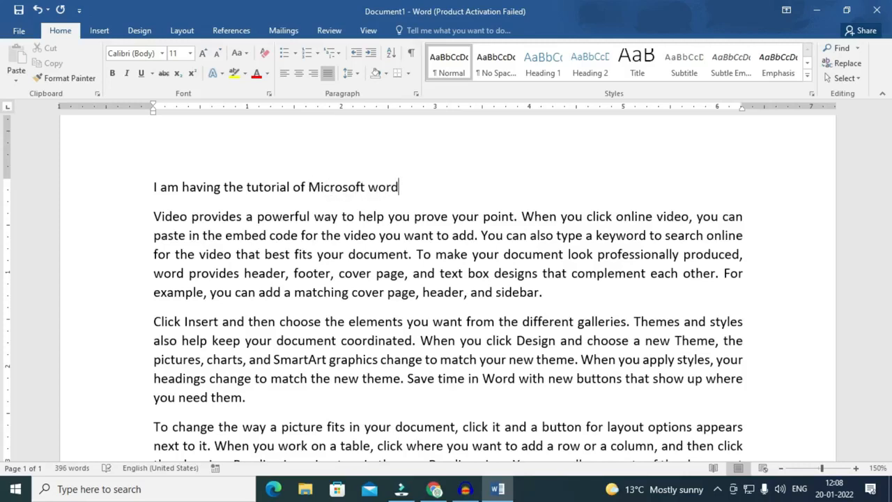
left_click(364, 186)
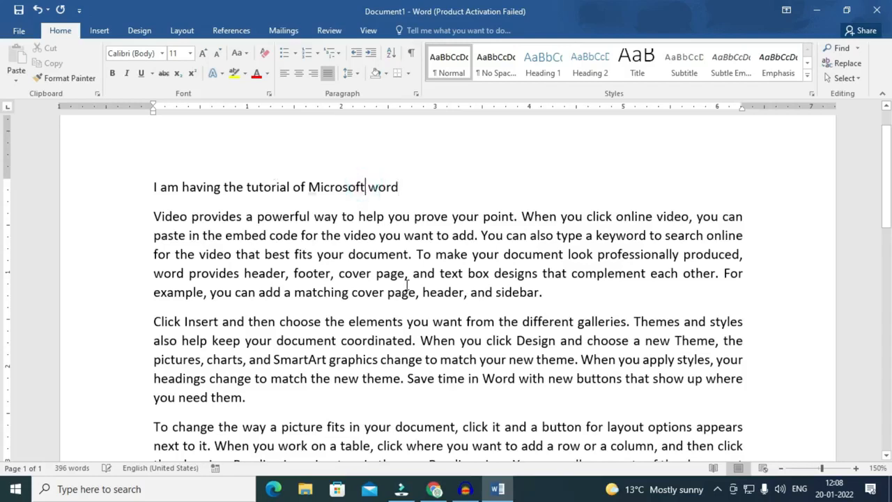
key("BackSpace")
key("BackSpace")
key("BackSpace")
key("BackSpace")
key("BackSpace")
key("BackSpace")
key("BackSpace")
key("BackSpace")
key("BackSpace")
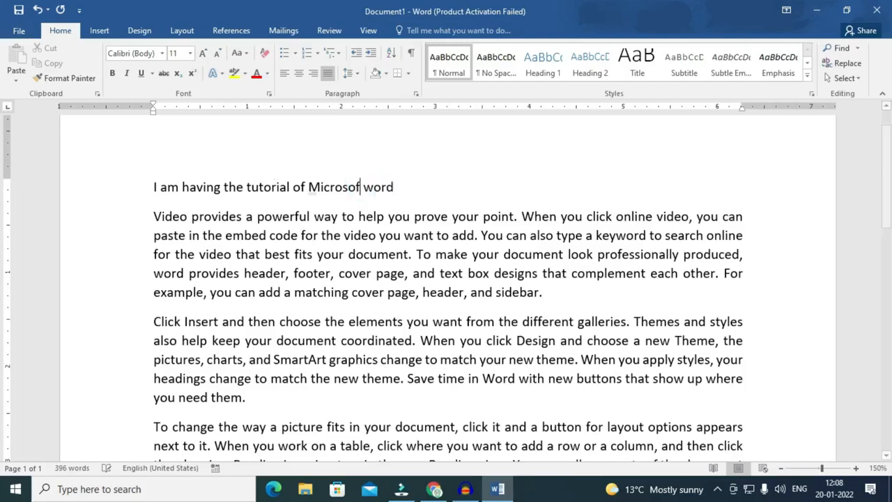
key("BackSpace")
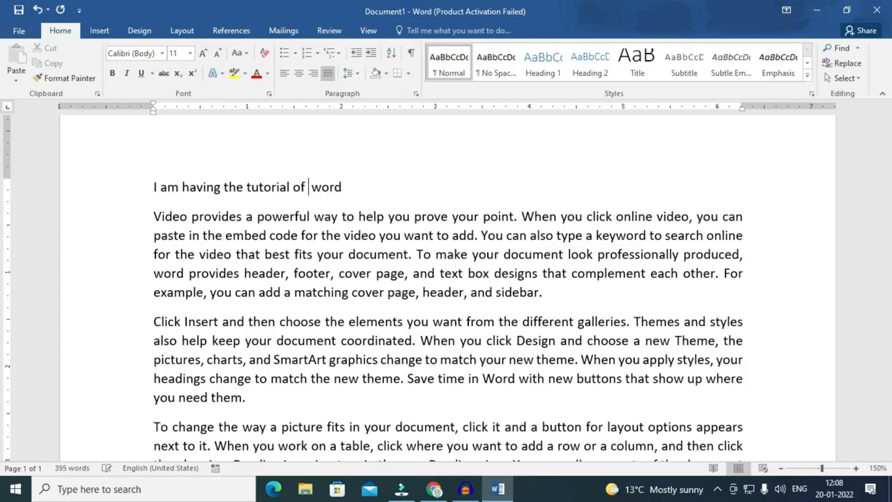
key("ctrl+z")
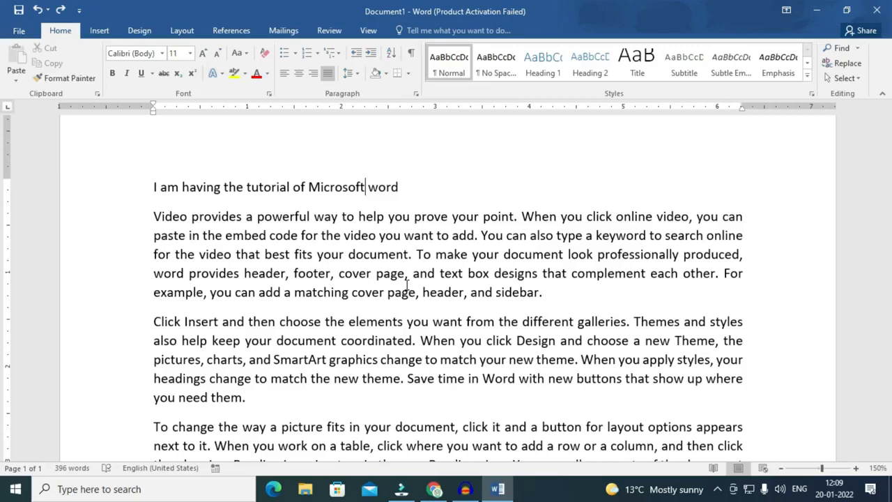
key("ctrl+BackSpace")
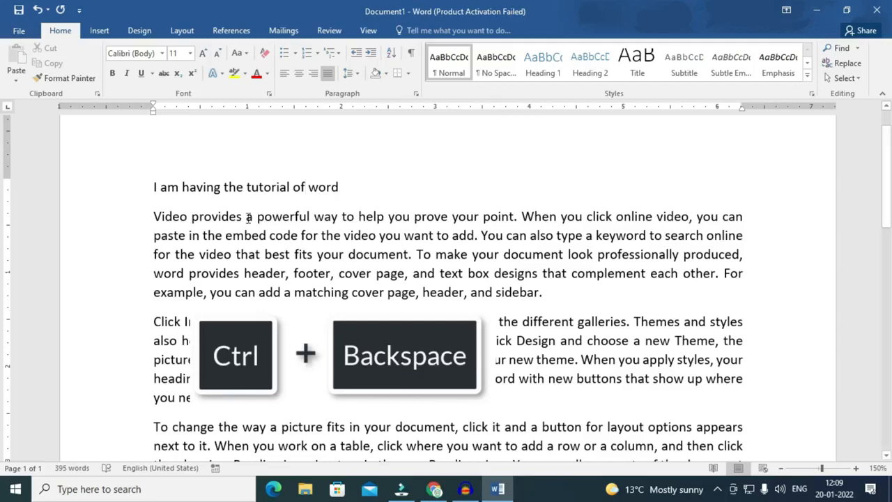
left_click(290, 194)
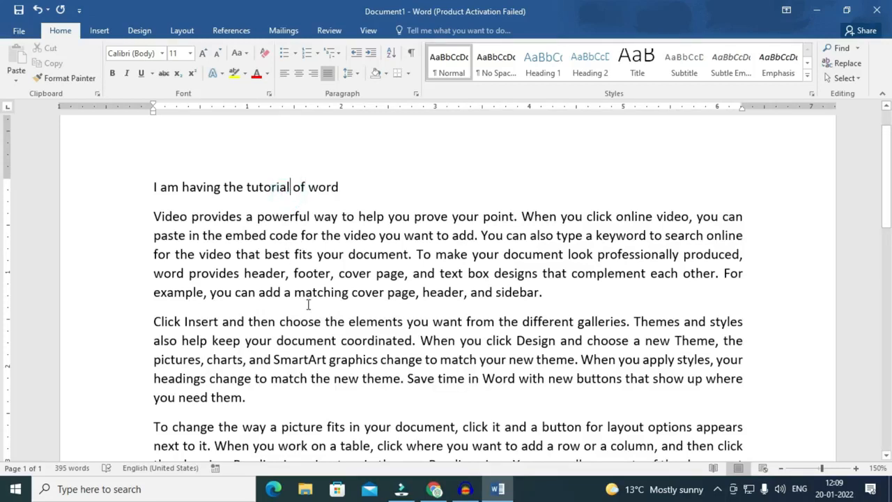
key("BackSpace")
type("l")
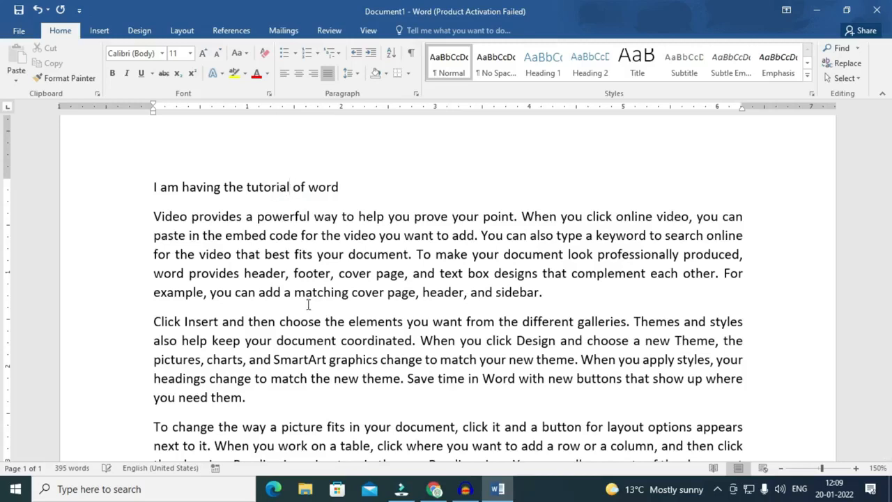
key("ctrl+BackSpace")
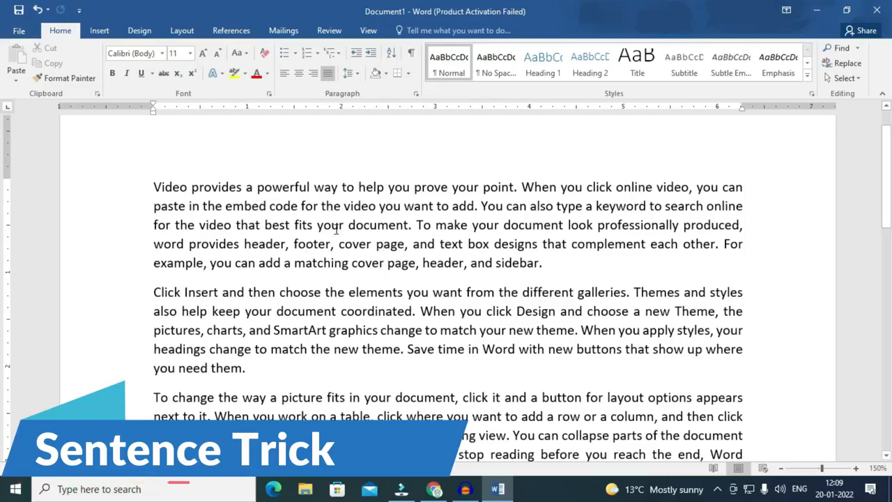
triple_click(324, 224)
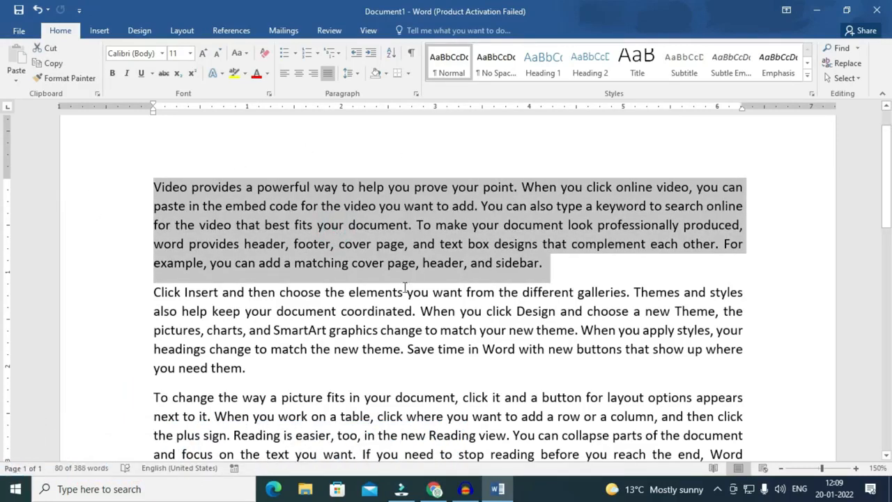
left_click(343, 248)
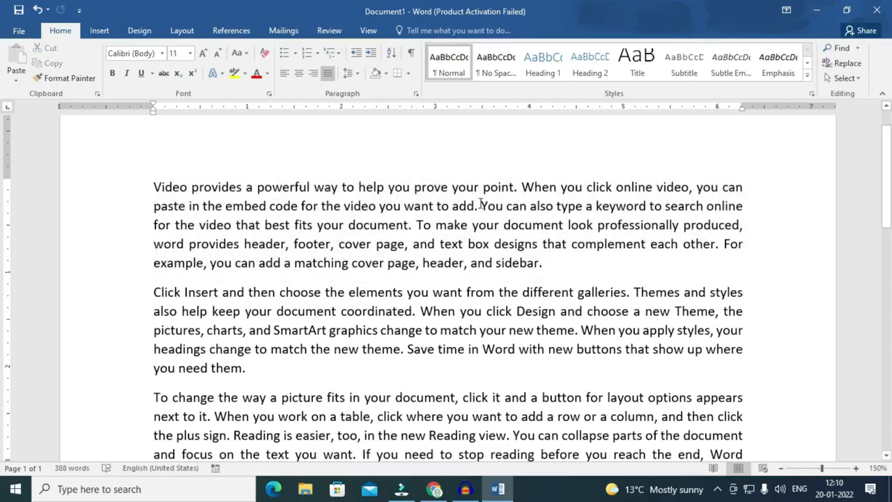
left_click_drag(481, 204, 409, 227)
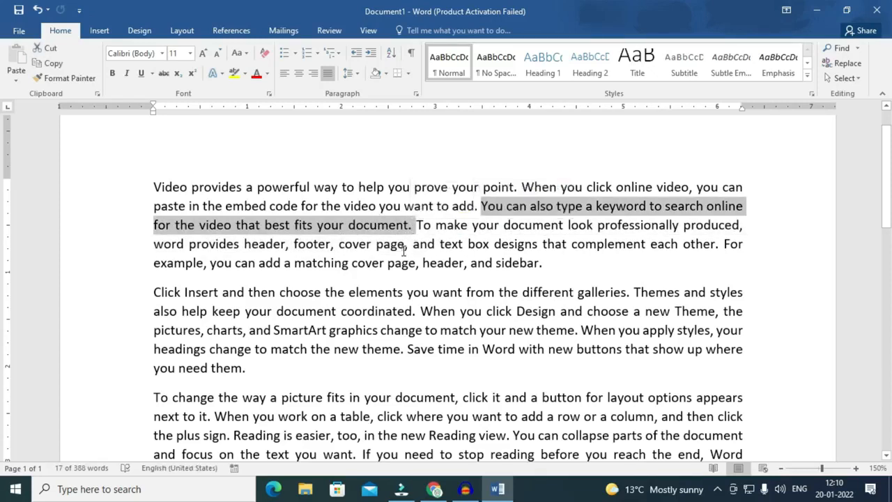
left_click(403, 249)
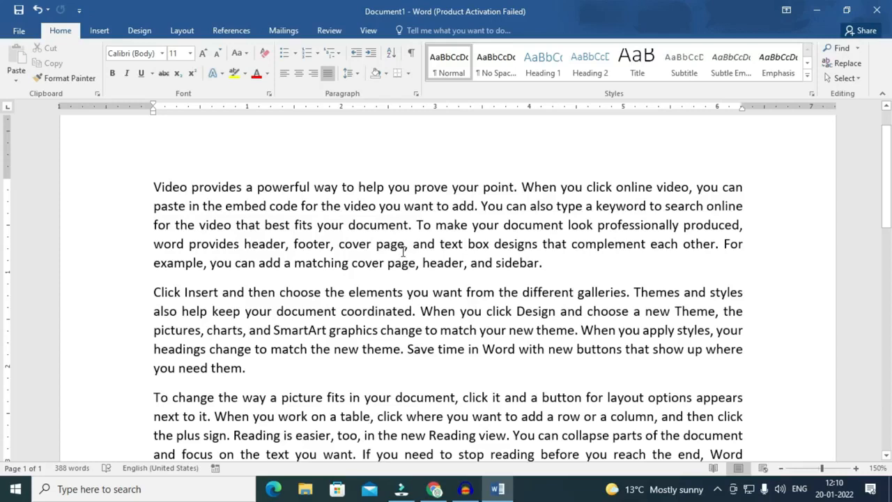
left_click(330, 225)
left_click(334, 224, "ctrl")
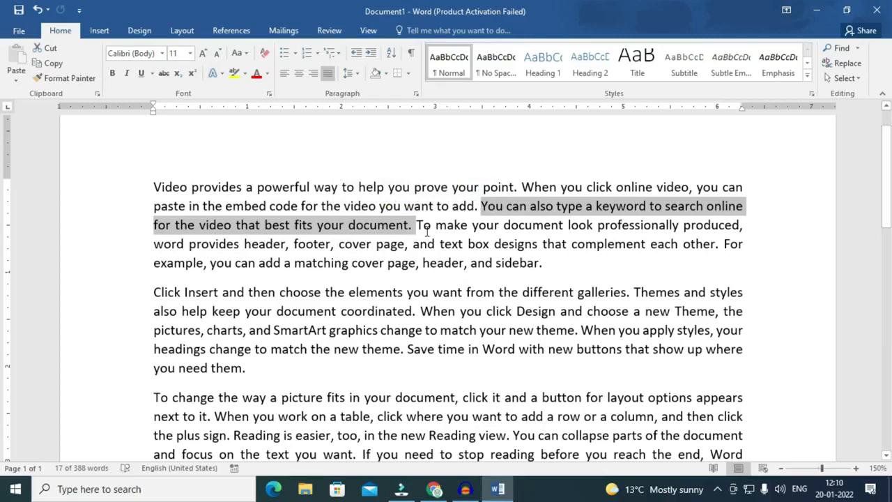
left_click(492, 261)
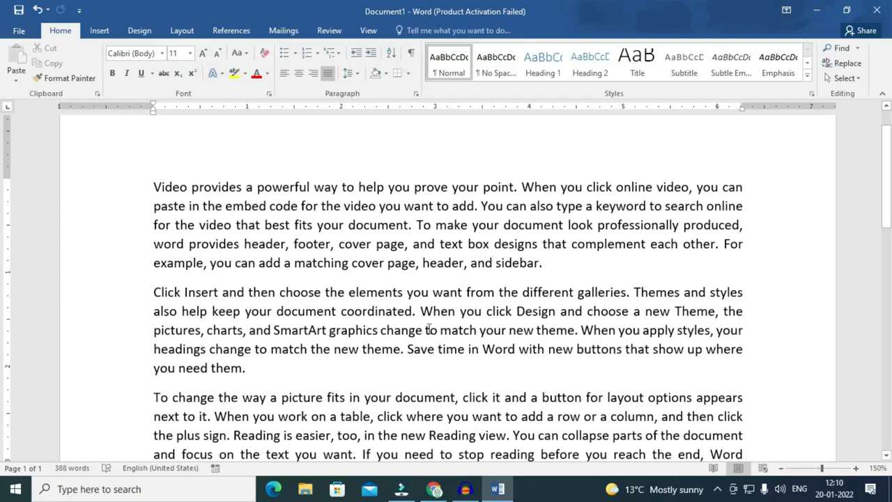
left_click(439, 263, "ctrl")
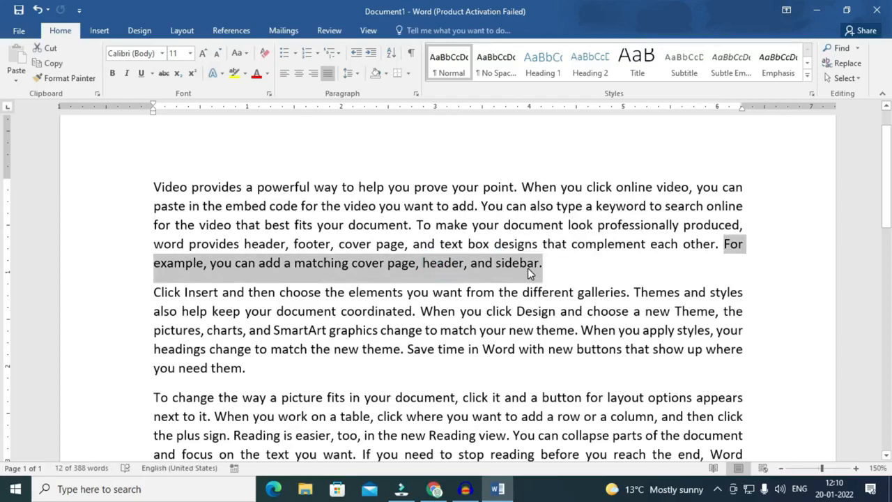
left_click(523, 249)
left_click(519, 249, "ctrl")
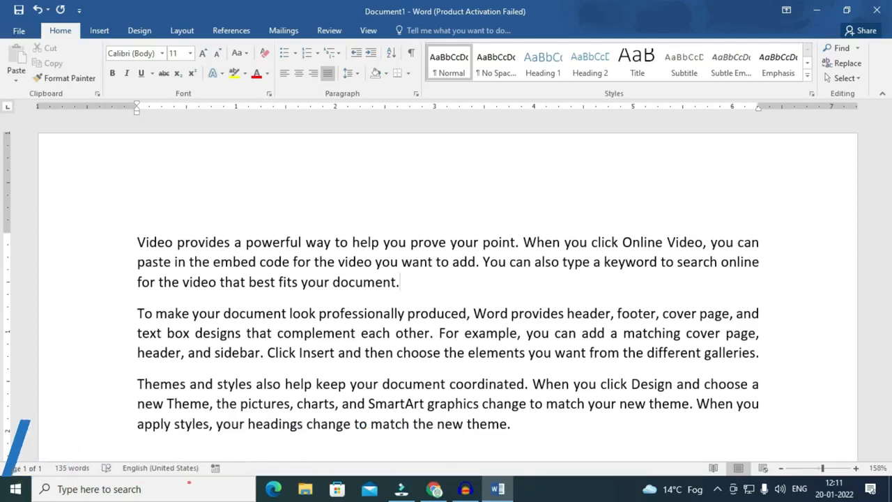
Add single and double horizontal lines below the first paragraph using --- and ===.
key("Return")
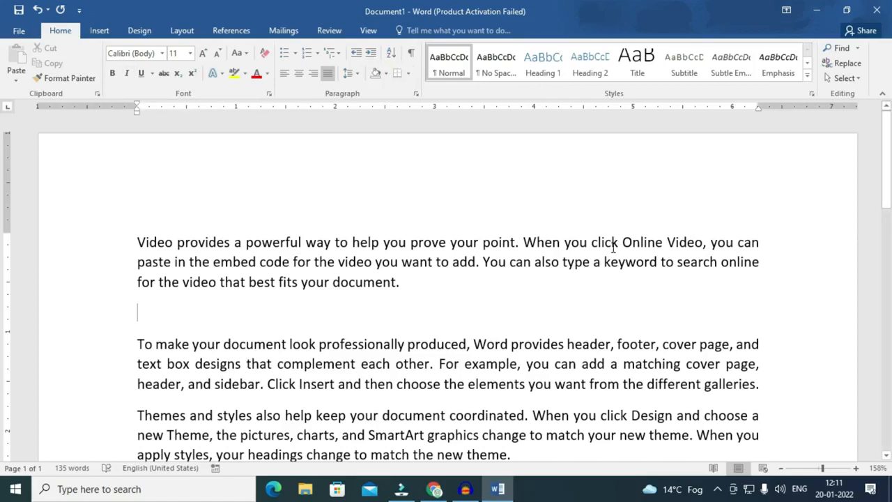
type("---")
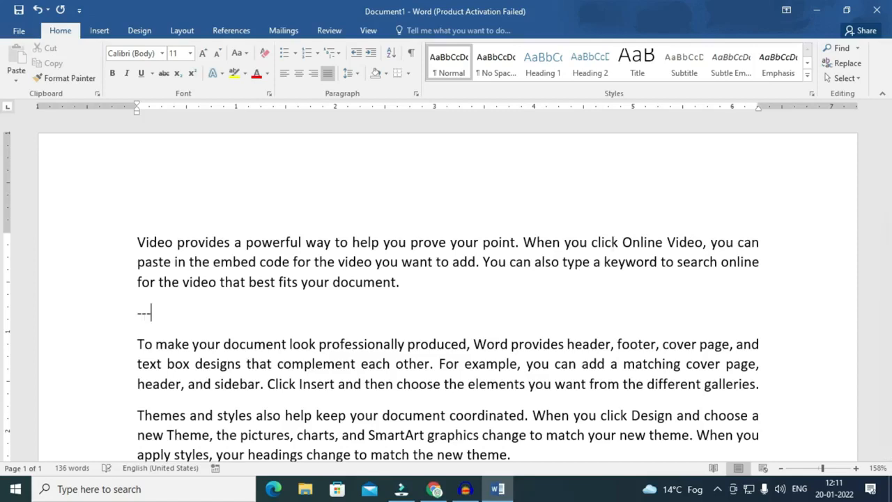
key("Return")
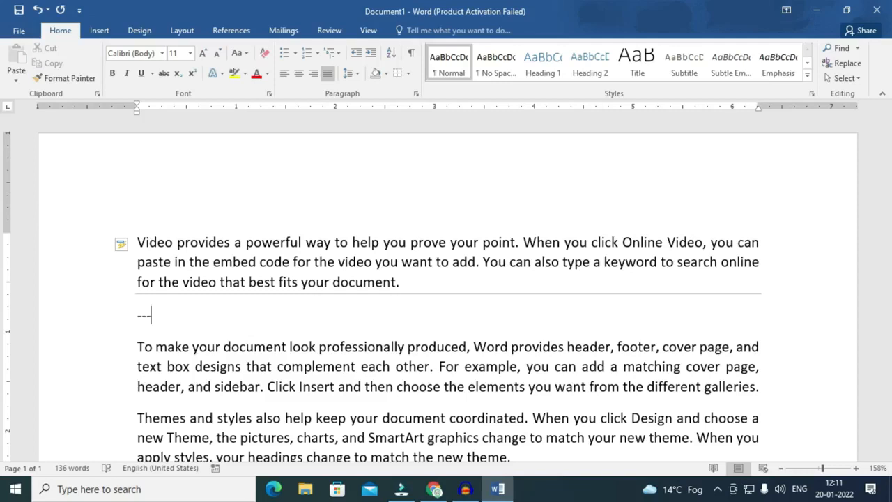
key("Return")
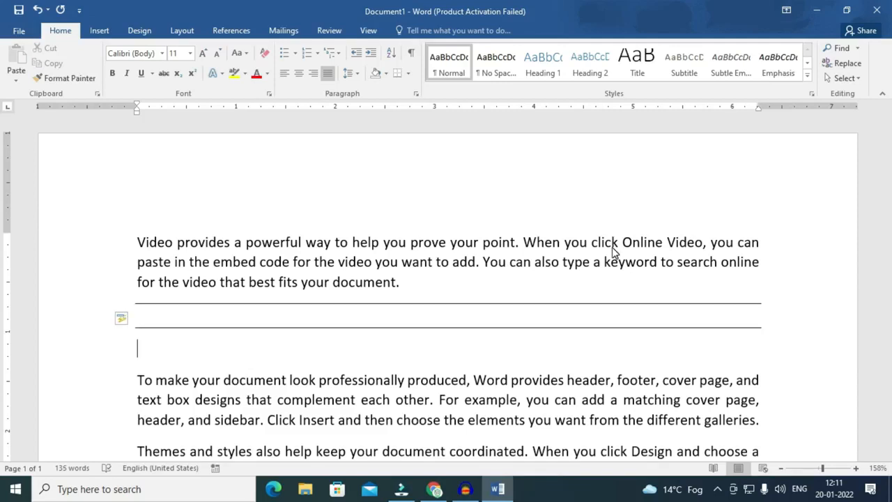
type("===")
key("Return")
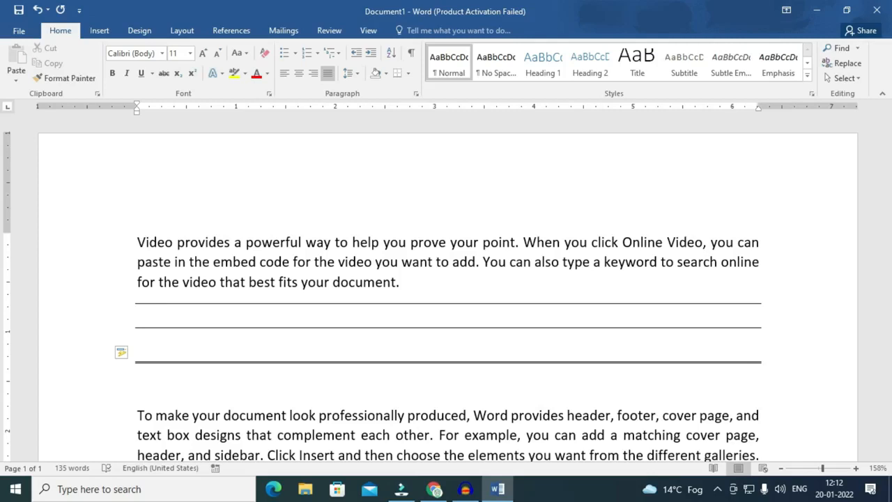
Add thick triple, dotted and wavy border lines with ###, *** and ~~~.
type("###")
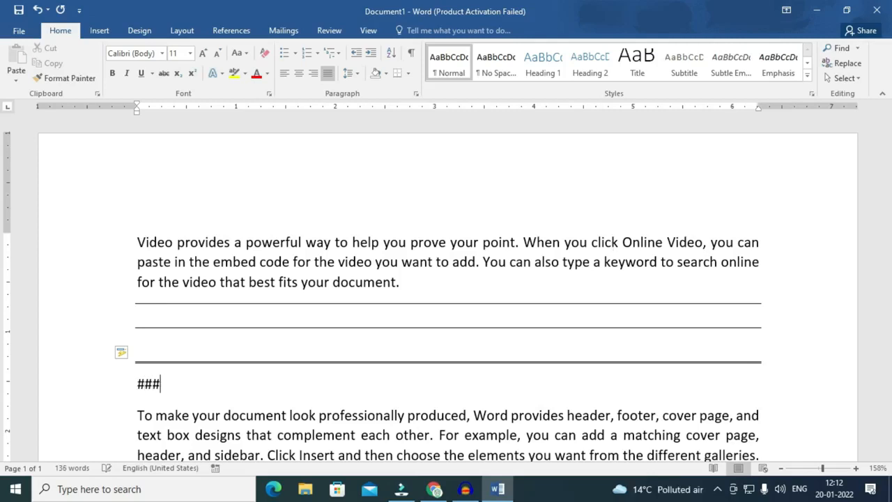
key("Return")
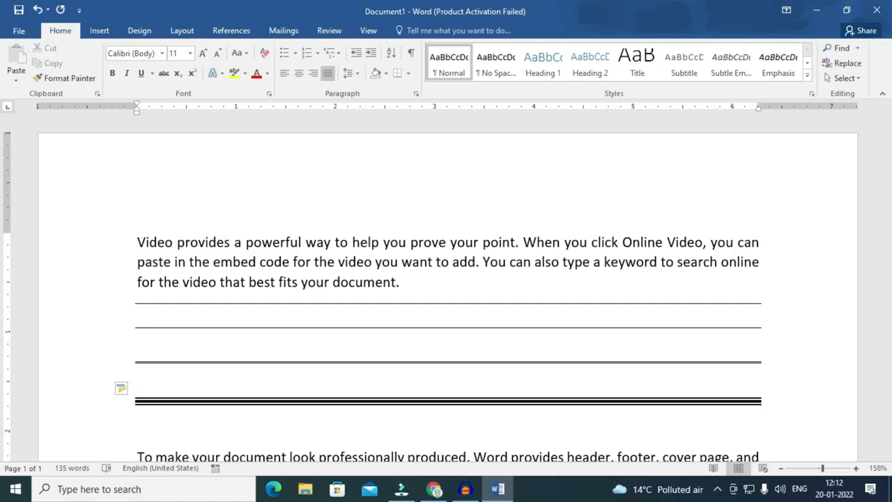
type("***")
key("Return")
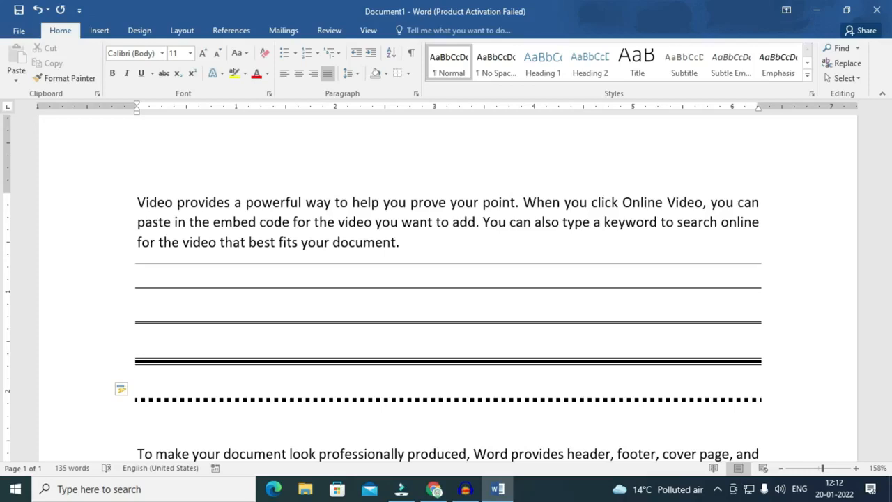
type("~~~")
key("Return")
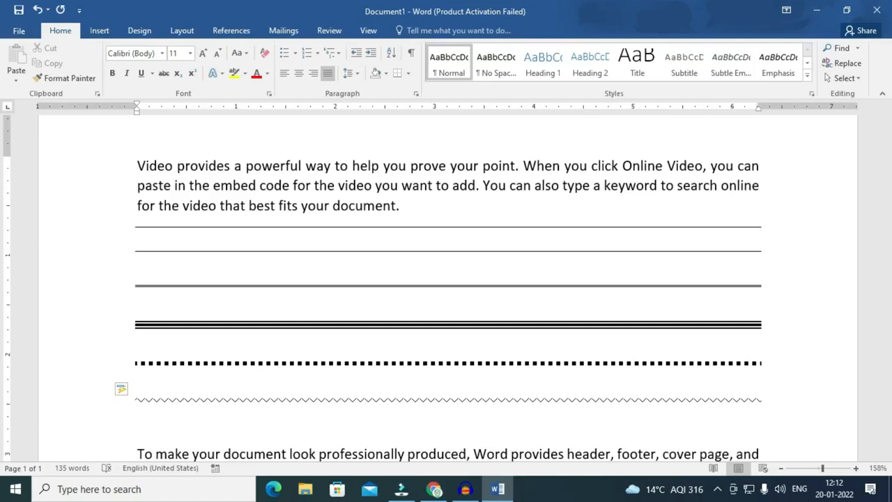
left_click(401, 205)
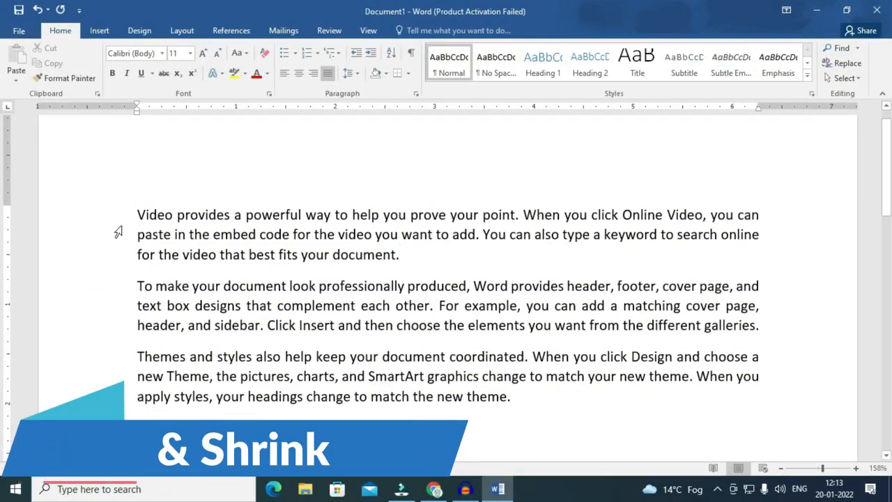
Add a name line and a 'father's name' line above the first paragraph.
left_click(139, 173)
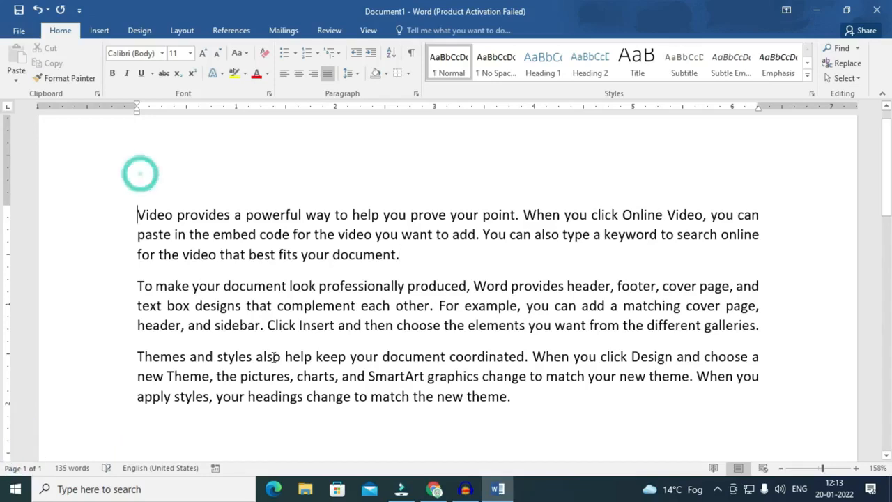
key("Return")
key("Up")
type("Rahul ca")
key("BackSpace")
key("BackSpace")
key("Return")
type("father's name")
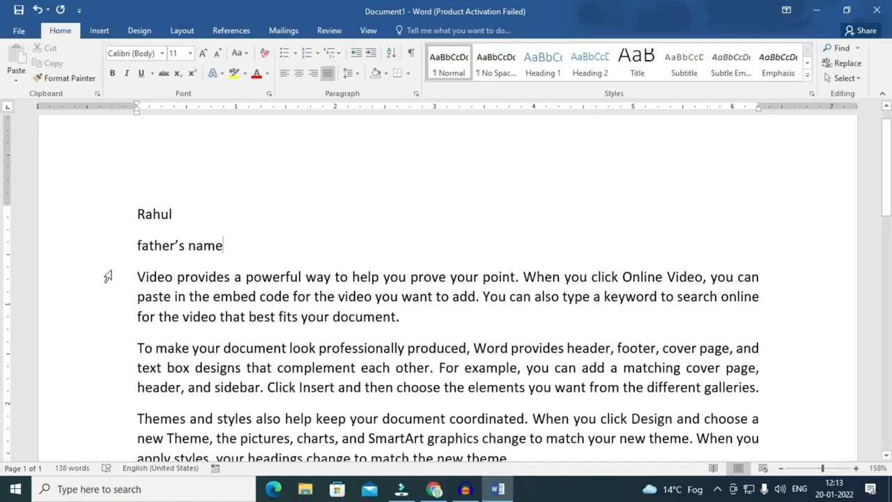
Enlarge the first paragraph's font to 20, shrink it to 8, then settle at 10 pt.
left_click_drag(150, 215, 134, 220)
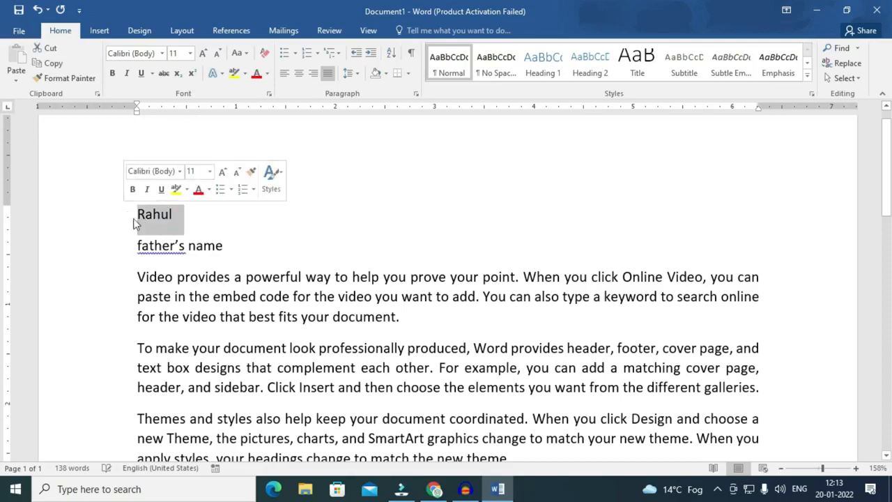
left_click_drag(134, 276, 407, 317)
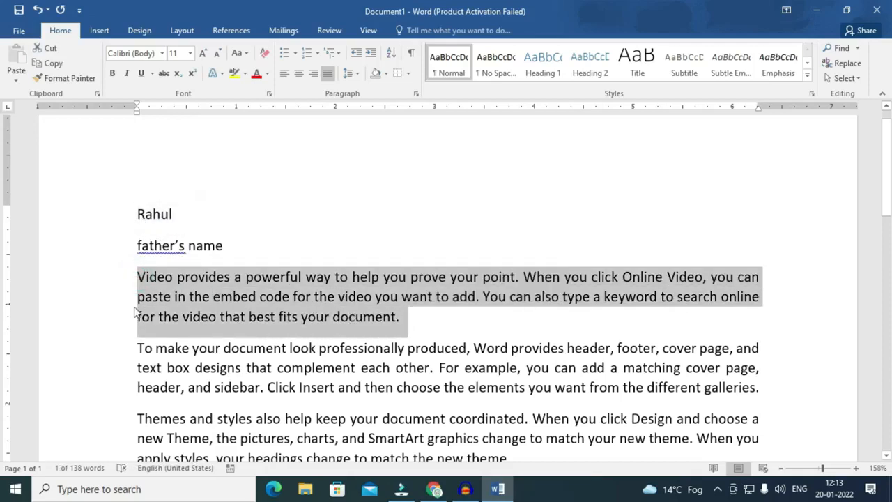
left_click(190, 54)
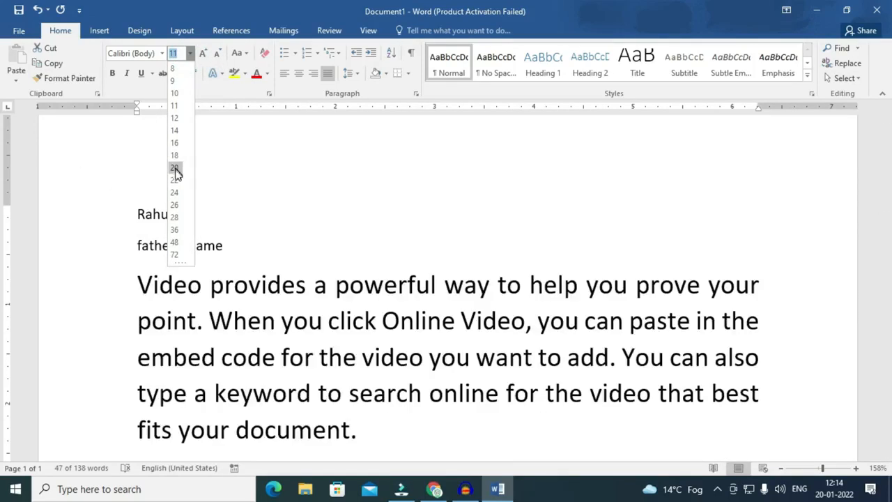
left_click(417, 317)
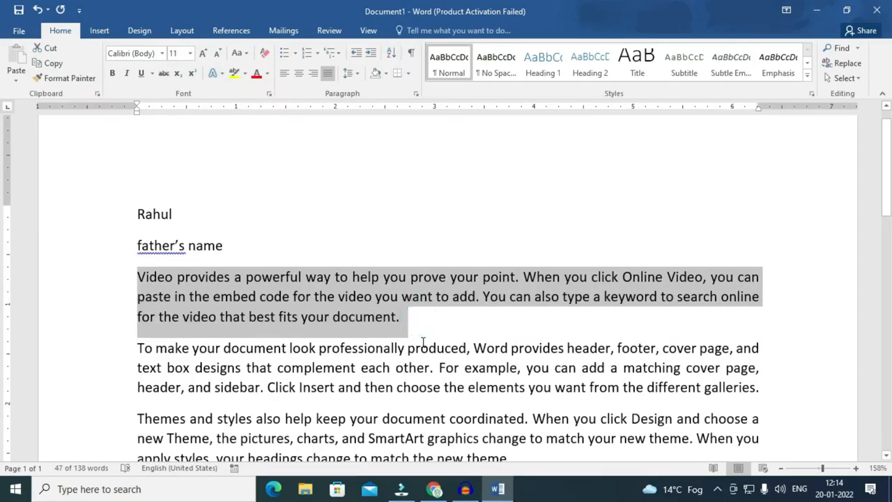
left_click(315, 349)
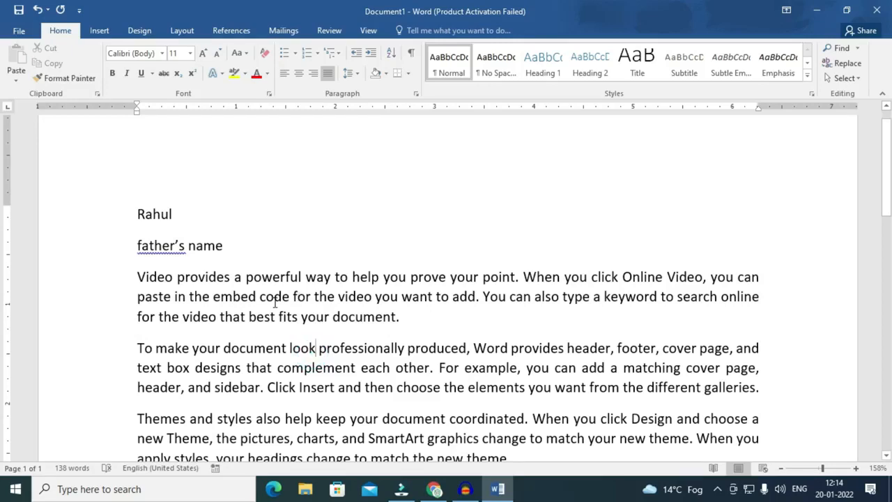
double_click(267, 296)
triple_click(267, 296)
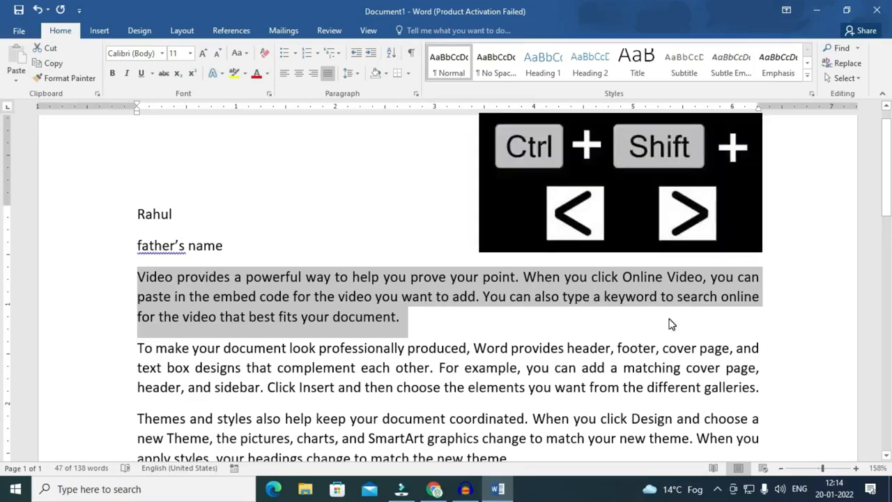
key("ctrl+shift+period")
key("ctrl+shift+period")
key("ctrl+shift+period")
key("ctrl+shift+period")
key("ctrl+shift+period")
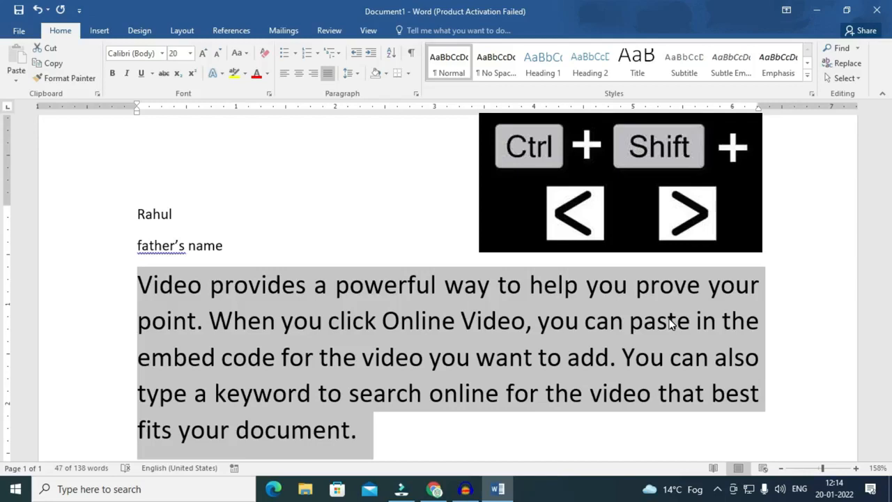
key("ctrl+shift+comma")
key("ctrl+shift+comma")
key("ctrl+shift+comma")
key("ctrl+shift+comma")
key("ctrl+shift+comma")
key("ctrl+shift+comma")
key("ctrl+shift+comma")
key("ctrl+shift+comma")
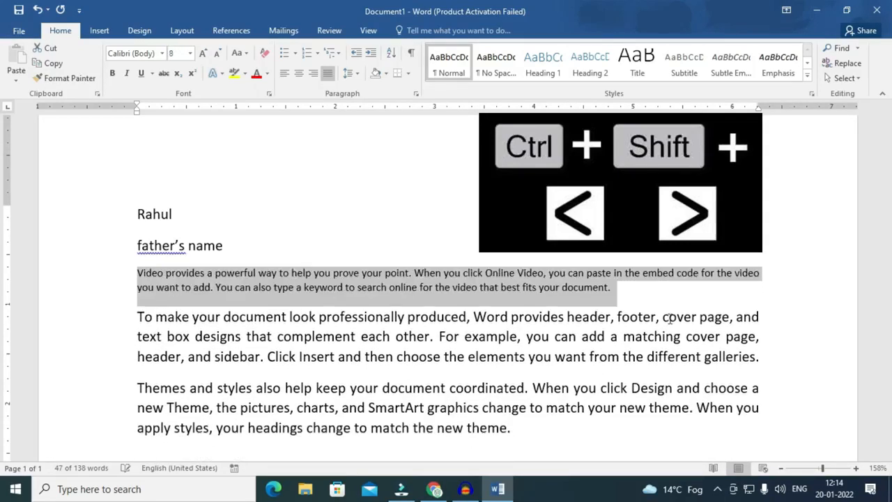
key("ctrl+shift+period")
key("ctrl+shift+period")
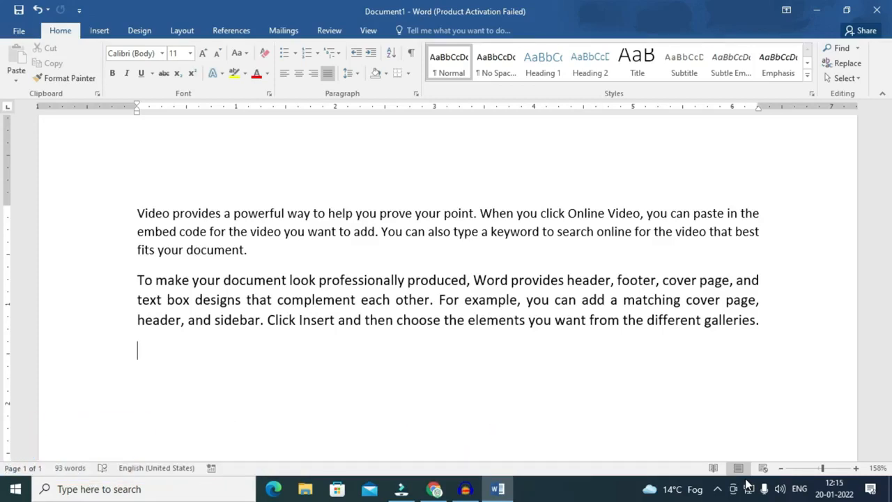
Look through the Insert tab's table options without inserting a table.
left_click(96, 31)
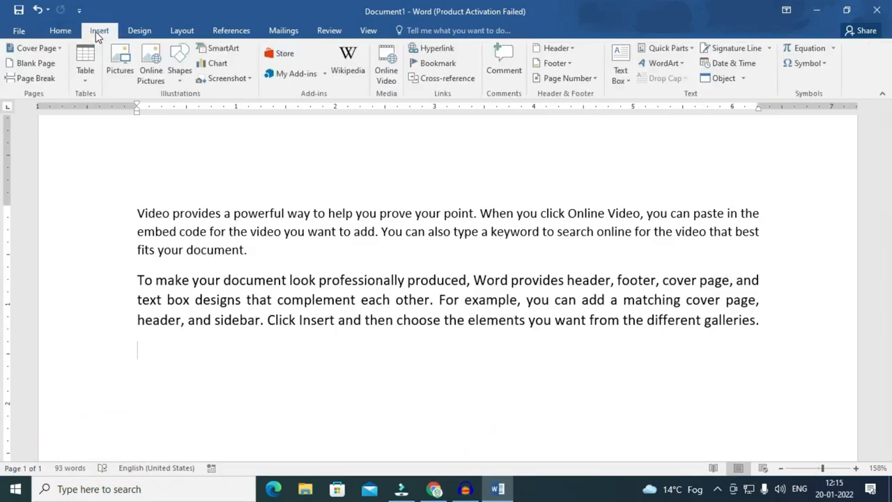
left_click(96, 82)
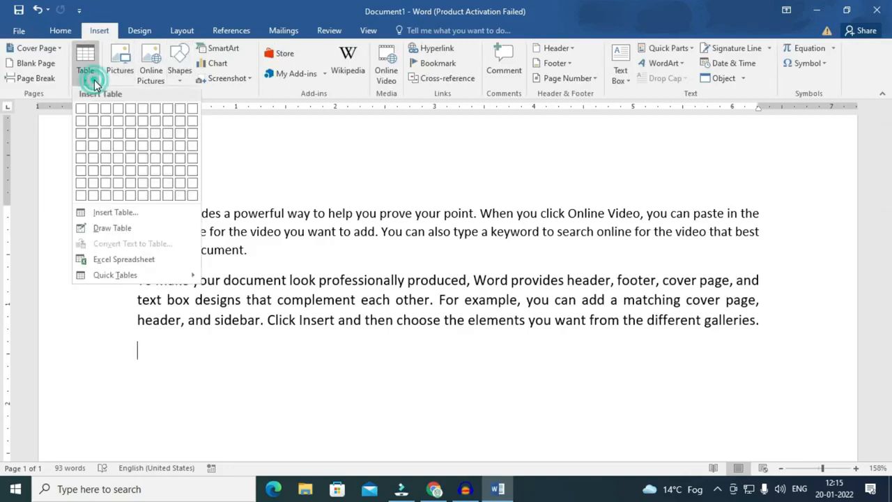
left_click(207, 137)
left_click(60, 30)
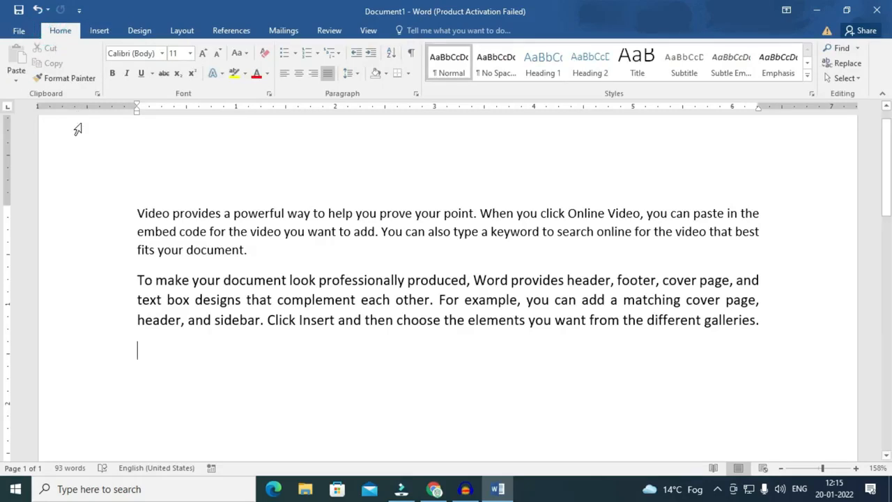
Create a three-column quick table by typing + Tab + Tab + Tab +.
type("+")
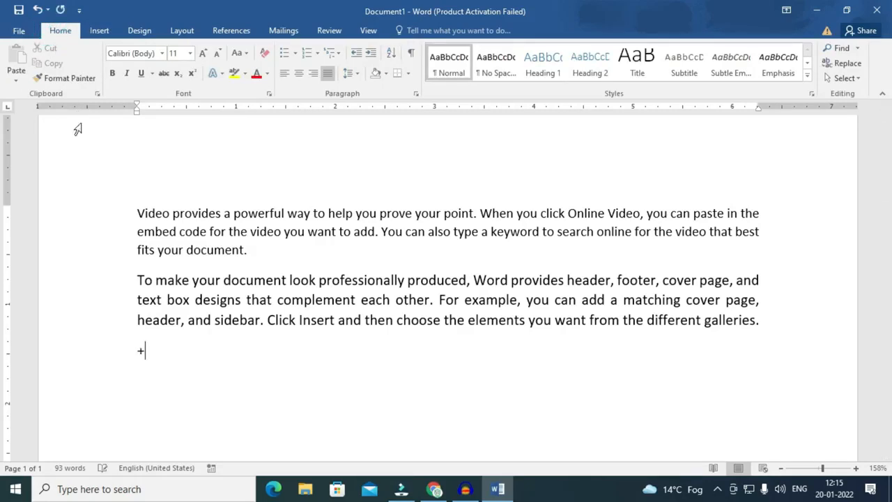
key("Tab")
type("+")
key("Tab")
type("+")
key("Tab")
type("+")
key("Return")
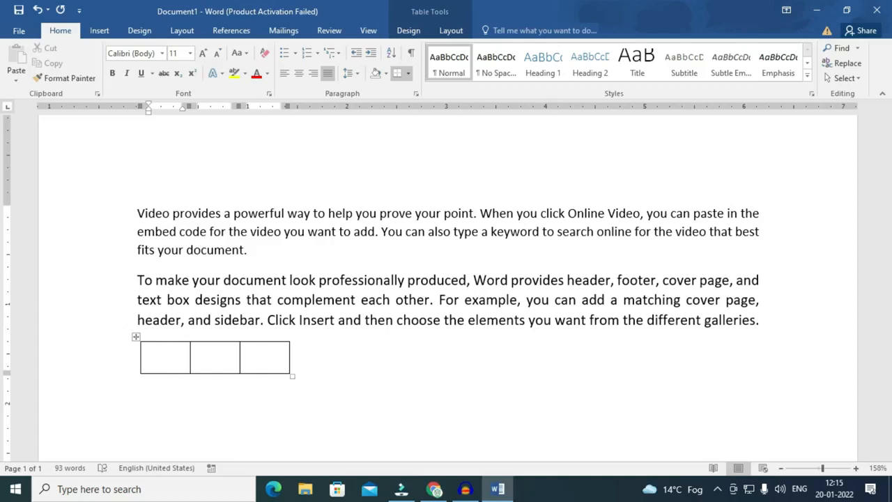
Add rows to the table, extending it to eight rows.
key("Tab")
key("Tab")
key("Tab")
key("Tab")
key("Tab")
key("Tab")
key("Tab")
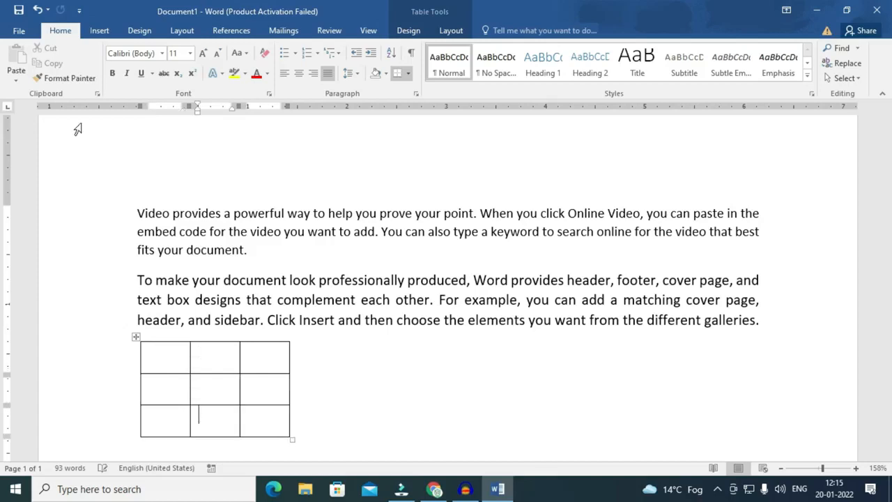
key("Tab")
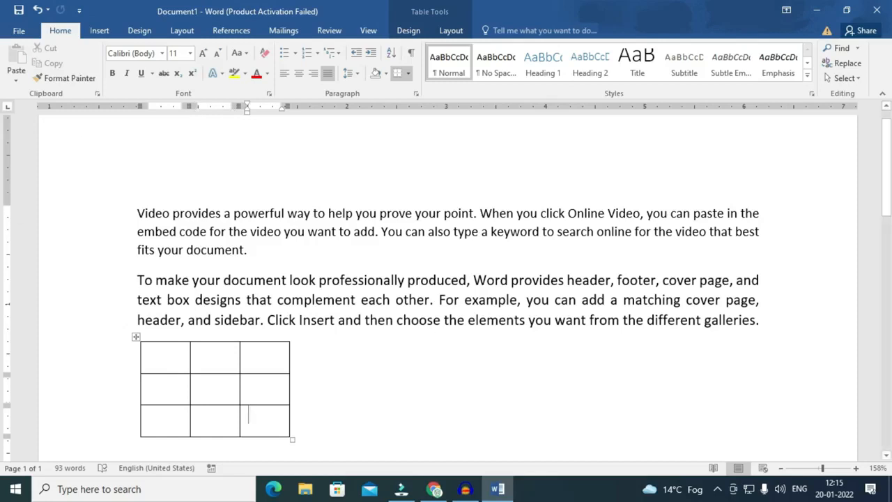
key("Tab")
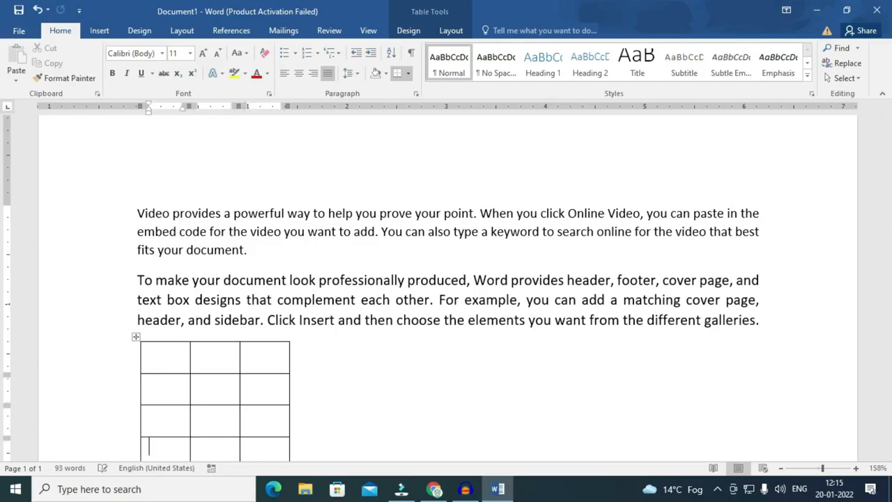
scroll(502, 376, "down", 3)
key("Tab")
key("Tab")
key("Tab")
key("Tab")
key("Tab")
key("Tab")
key("Tab")
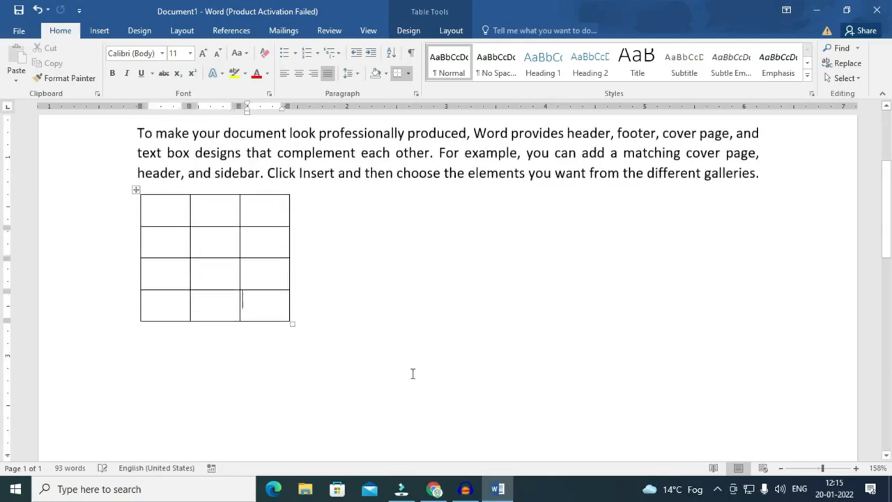
key("Tab")
key("Tab")
key("Tab")
key("Tab")
key("Tab")
key("Tab")
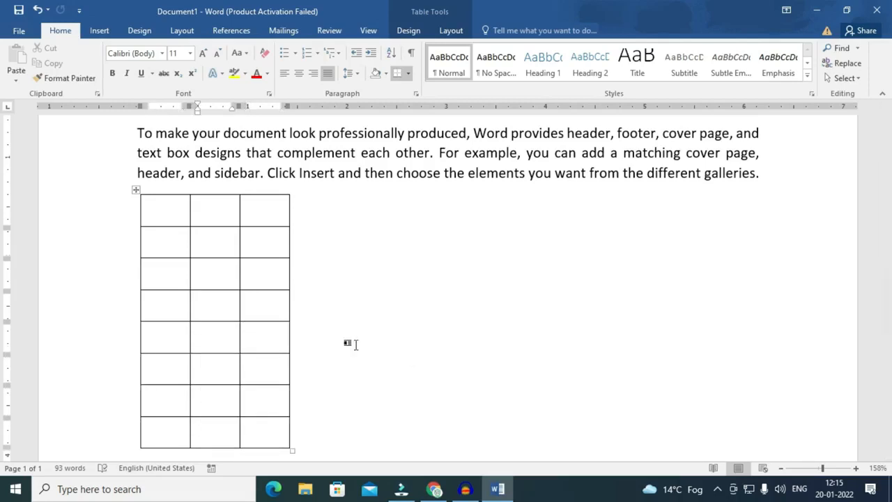
Delete the table and make a smaller two-cell plus-sign table instead.
left_click(135, 189)
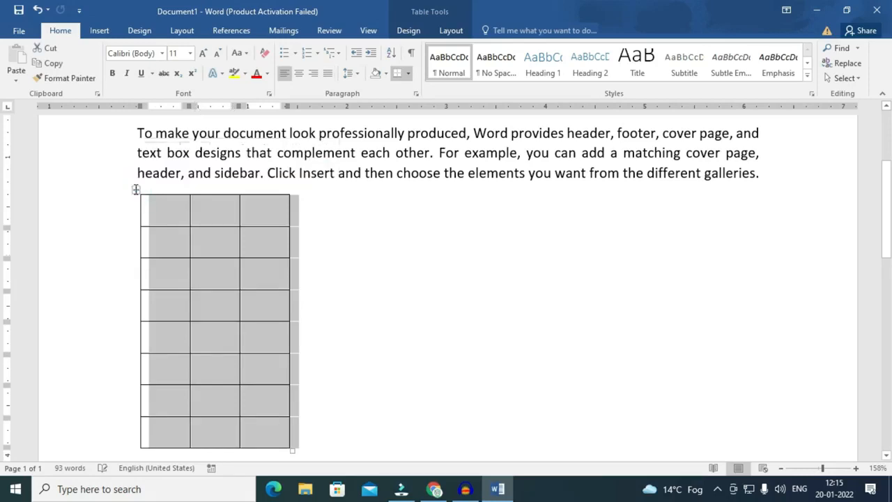
key("BackSpace")
type("+\t")
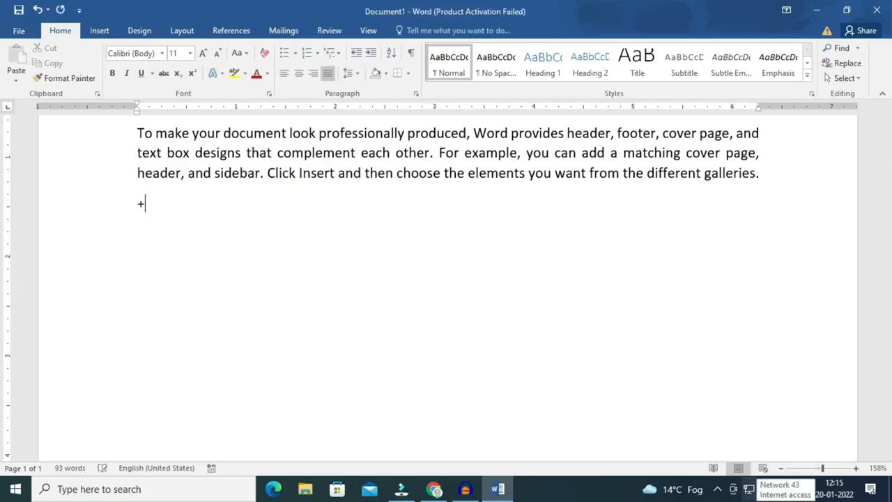
type("+")
key("Tab")
type("+")
key("Return")
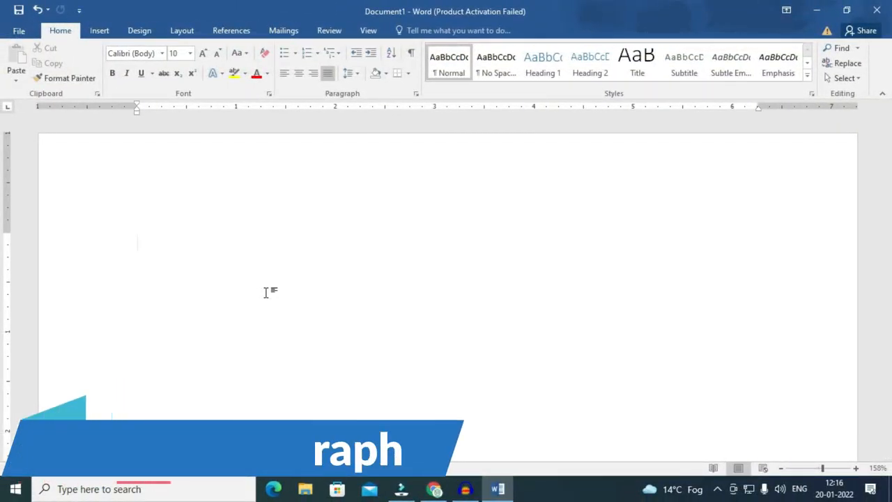
Generate default sample text with =rand() and scroll through it.
type("=rand()")
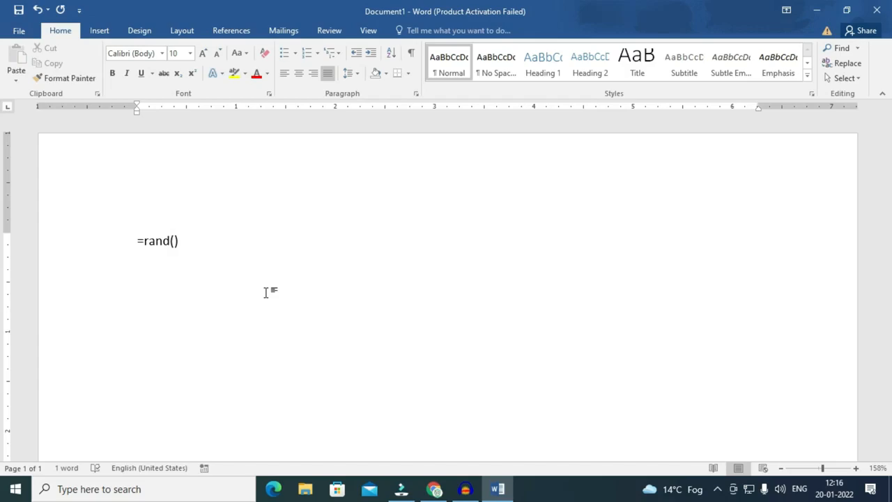
key("Return")
scroll(266, 293, "down", 2)
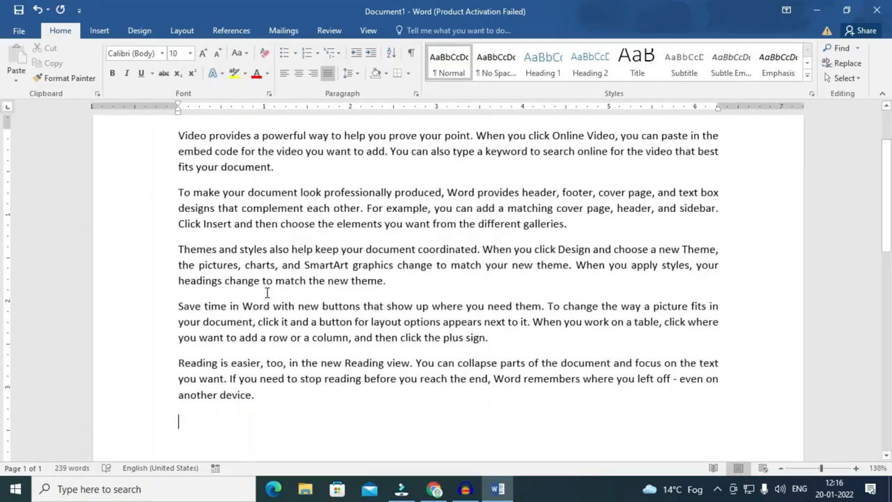
scroll(266, 293, "down", 1)
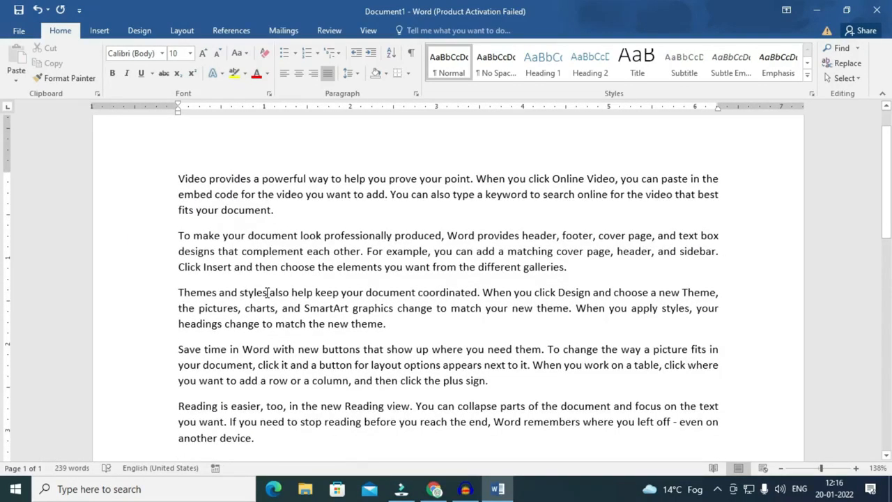
scroll(267, 292, "up", 1)
Delete that text and replace it with two eight-sentence paragraphs via =rand(2,8).
left_click_drag(247, 444, 132, 170)
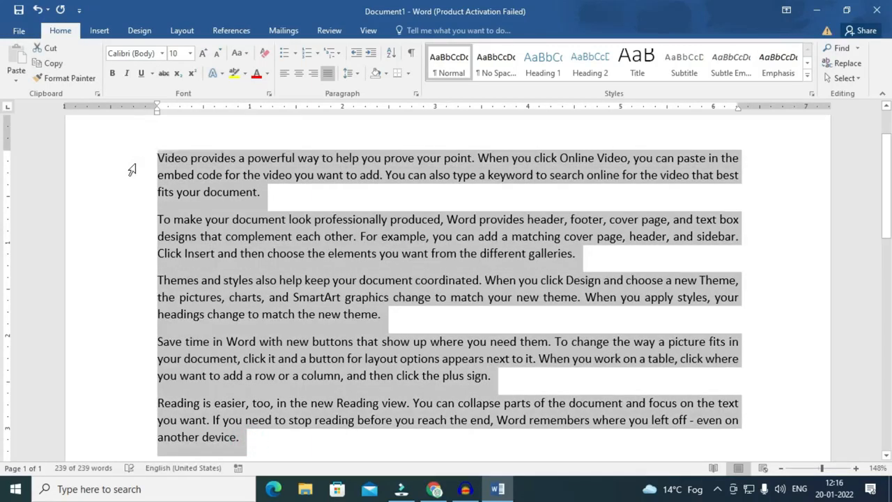
key("Delete")
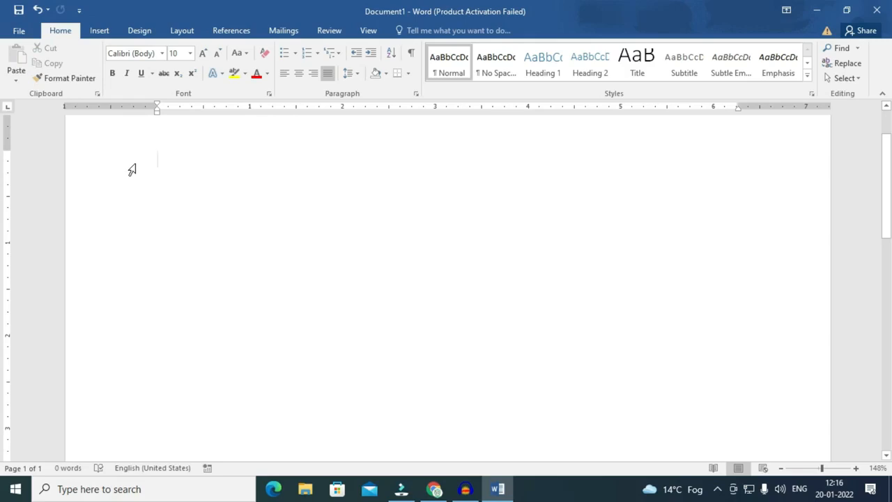
type("=rand(")
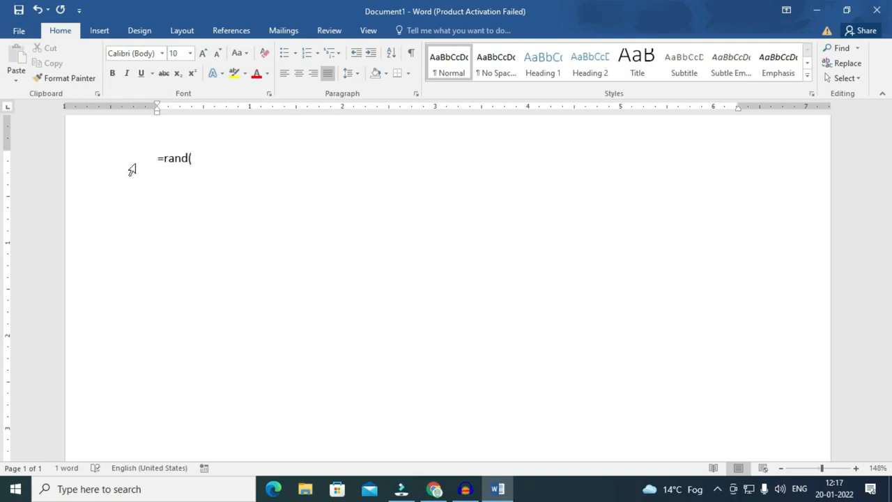
type("2,8)")
key("Return")
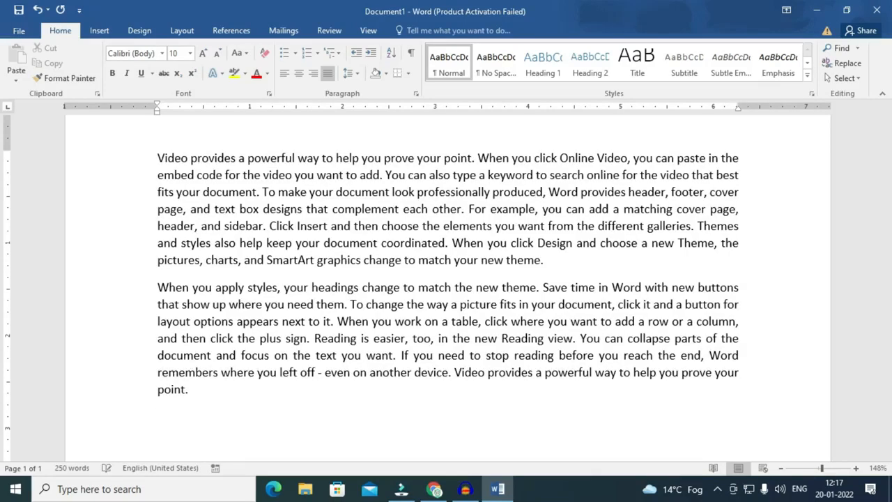
Replace the second sample paragraph with an empty line.
left_click_drag(158, 159, 547, 255)
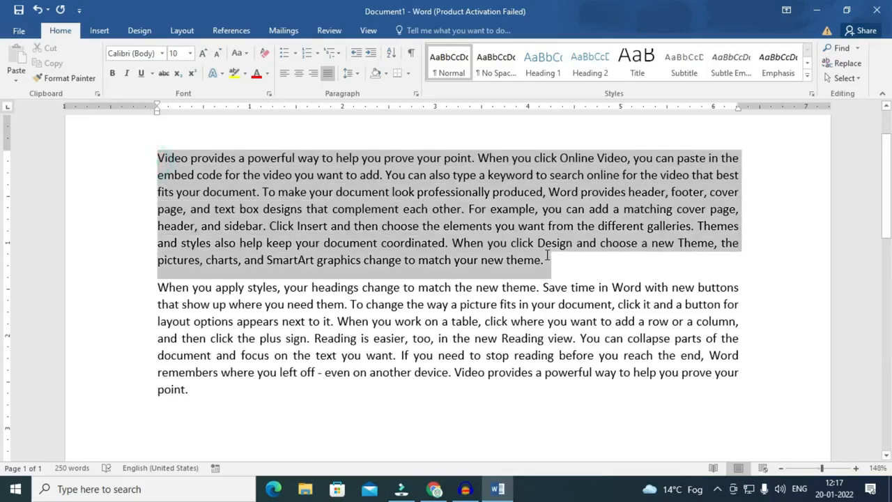
left_click(154, 287)
left_click_drag(153, 287, 203, 392)
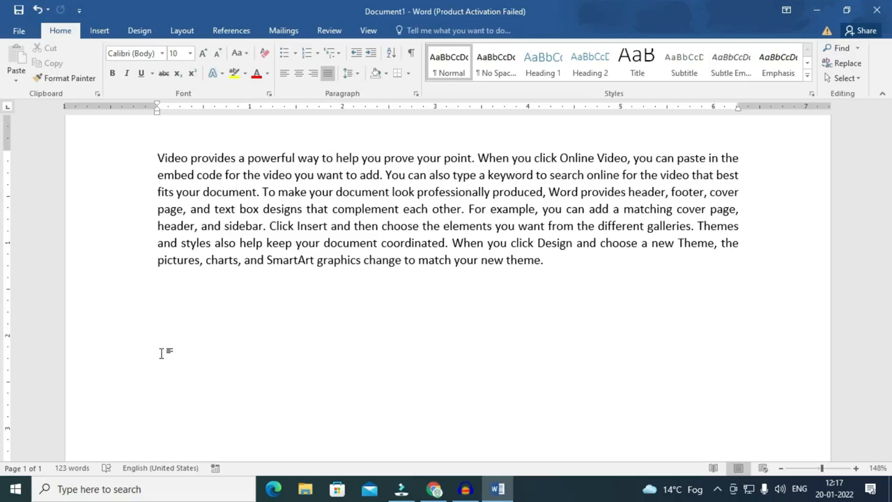
key("Return")
Type the 'Personal Details:-' heading and a tab-aligned line with the student's full name after a dash.
type("Personal Details:-")
key("Return")
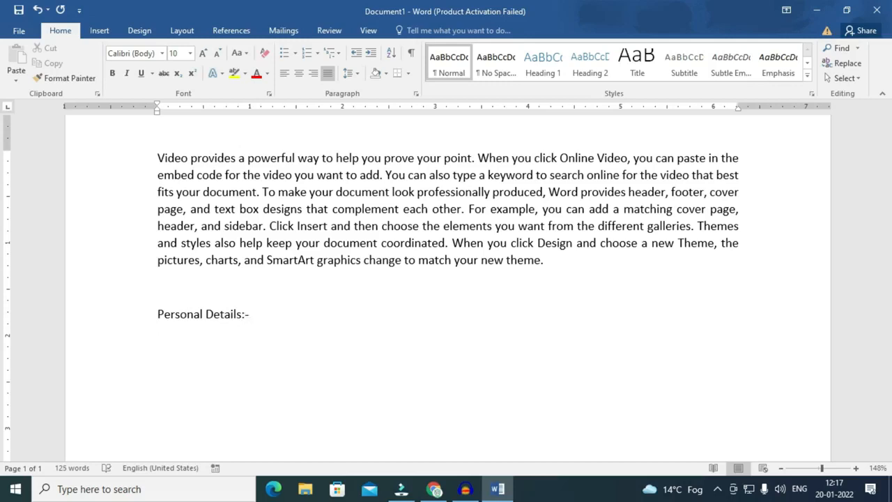
key("Tab")
key("Tab")
key("Tab")
key("Tab")
type("-")
key("Tab")
key("Tab")
Add a tab-aligned 'class - 5th' line and start a Name line with the student's first name.
key("Tab")
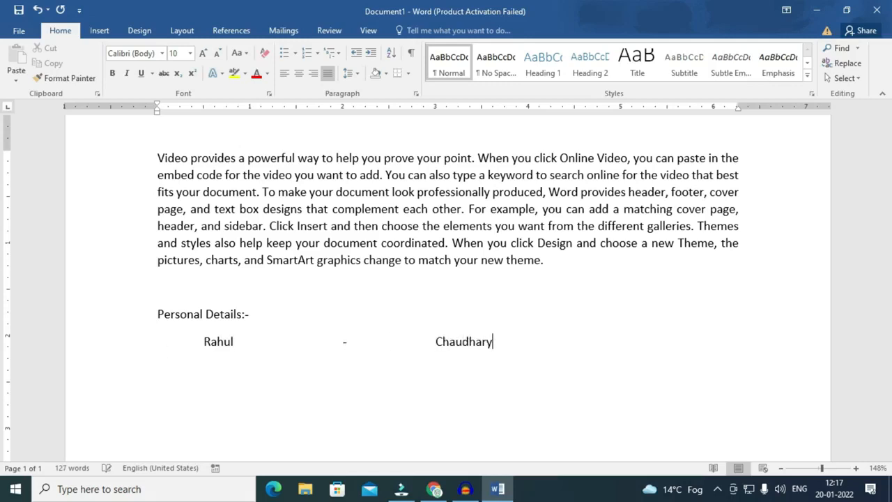
key("Return")
type("class")
key("Tab")
key("Tab")
key("Tab")
type("-")
key("Tab")
type("5yh")
key("BackSpace")
key("BackSpace")
type("th")
scroll(338, 331, "down", 2)
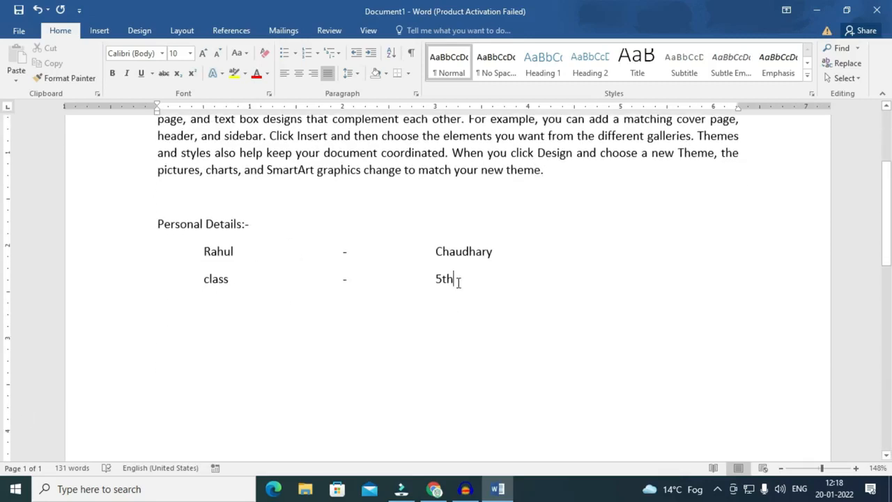
key("Return")
key("Return")
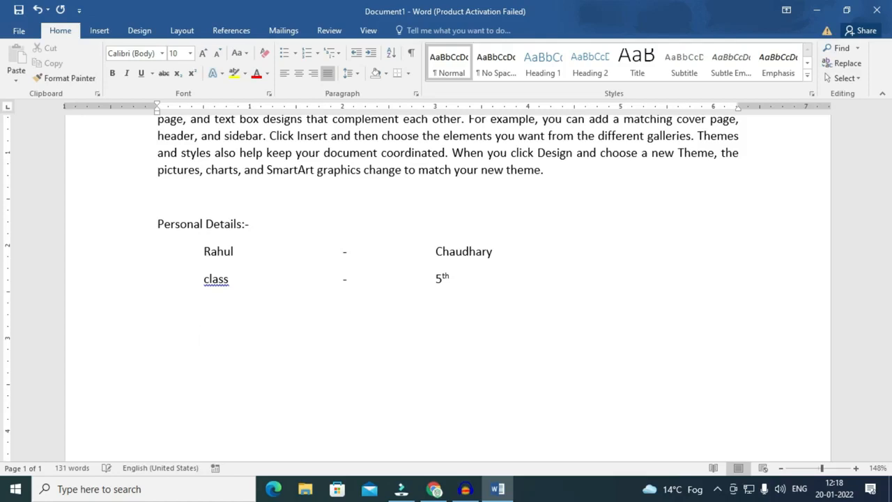
type("Name                               -                   rahul")
Compare the dash positions and delete the misaligned Name line.
left_click(342, 334)
left_click(352, 278)
left_click(341, 333)
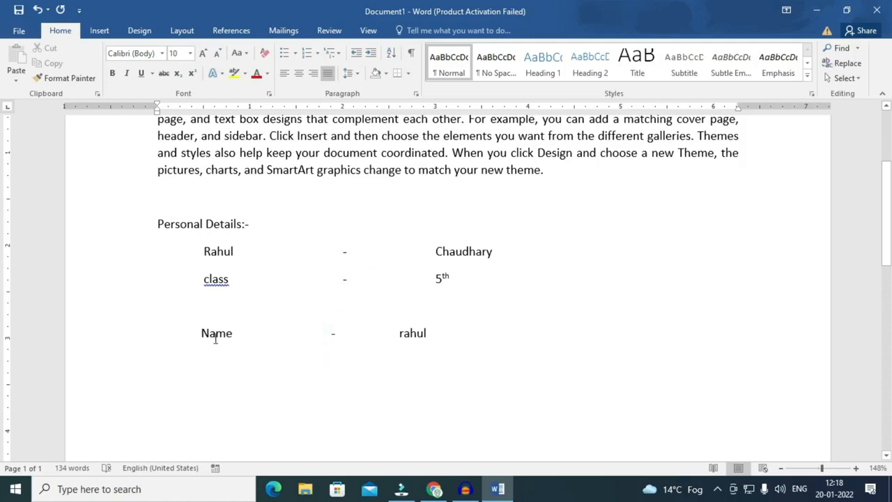
left_click_drag(201, 332, 452, 326)
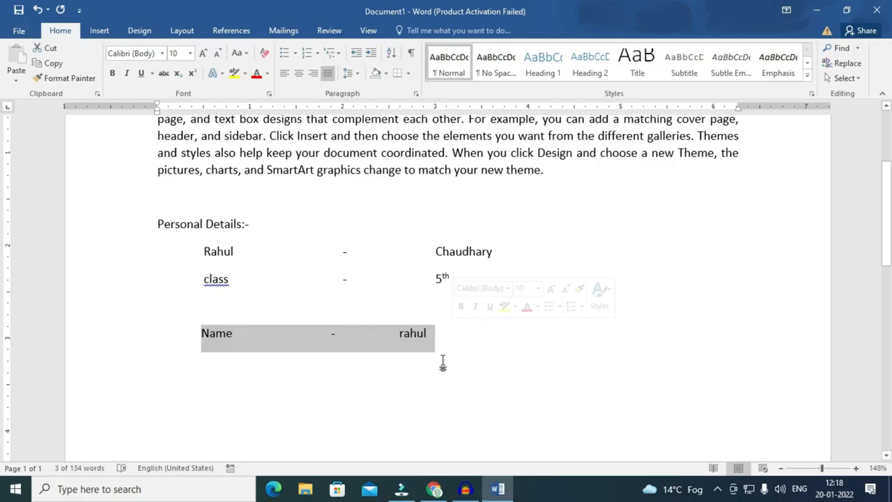
key("Delete")
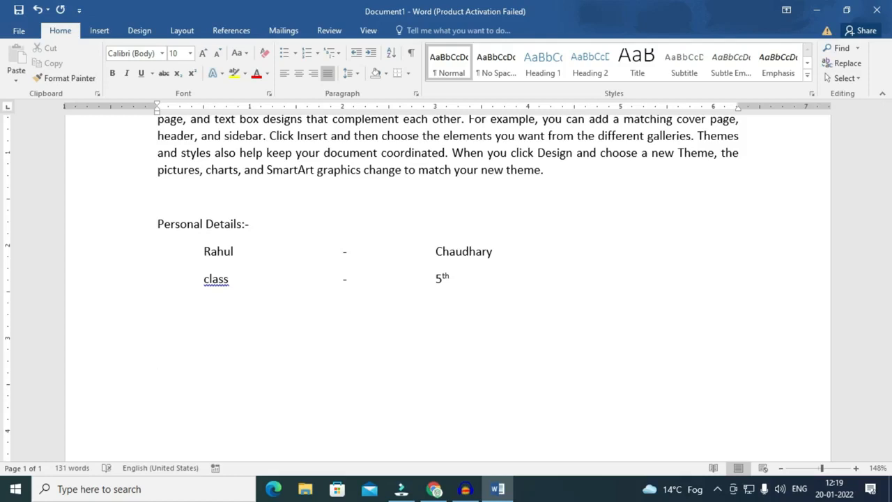
scroll(438, 363, "down", 2)
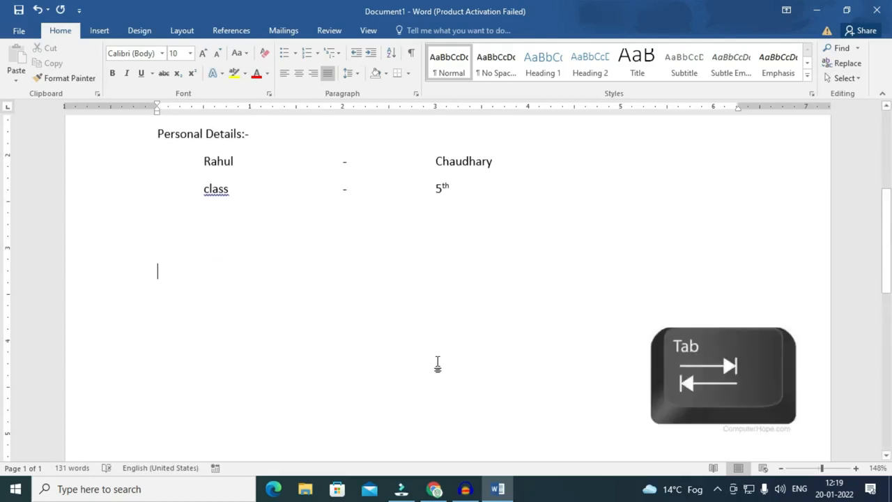
Retype a tab-aligned Name line with the student's first name.
key("Tab")
type("Name")
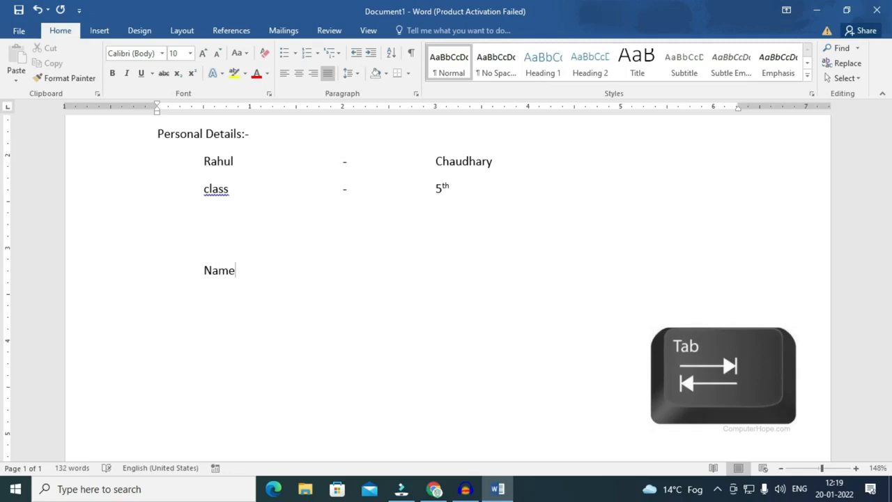
key("Tab")
key("Tab")
key("Tab")
key("Tab")
Add a tab-aligned Class line with a dash and the value 6th.
key("Tab")
type("Rahl")
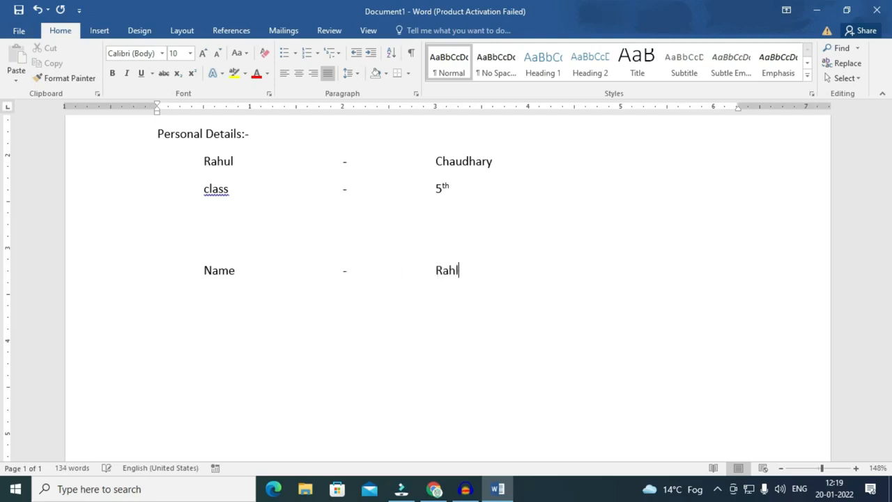
key("BackSpace")
type("ul")
key("Return")
key("Tab")
type("Class")
key("Tab")
key("Tab")
type("-")
key("Tab")
key("Tab")
type("6th")
Clear the Name and Class lines, type a fresh indented 'Name' entry and add a ruler tab stop.
left_click_drag(201, 272, 481, 310)
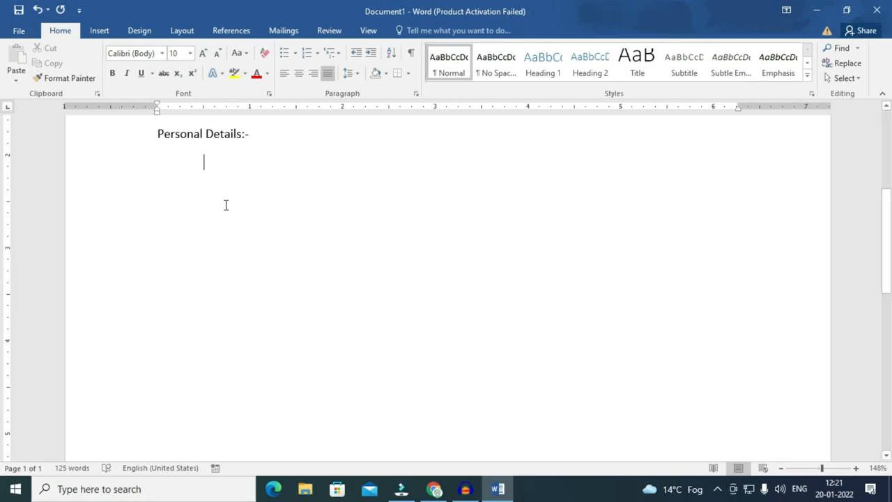
type("Name")
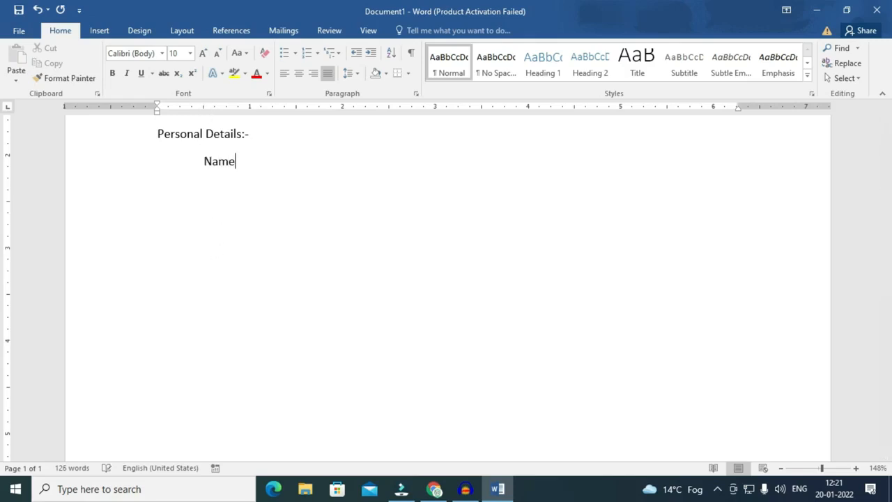
left_click(203, 160)
left_click(202, 108)
Set tab stops at 2" and 3" and enter the Name line with an aligned equals sign and a name.
left_click(251, 165)
key("Tab")
left_click_drag(298, 109, 341, 113)
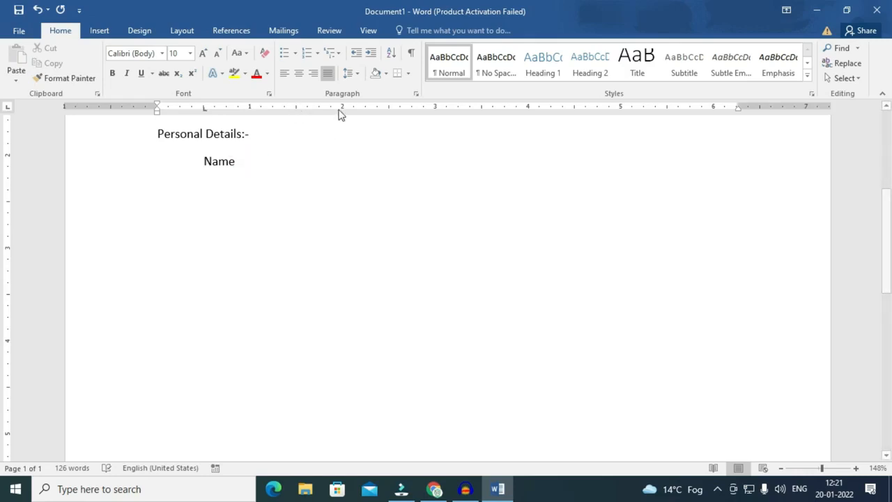
left_click(342, 109)
left_click(338, 166)
type("=")
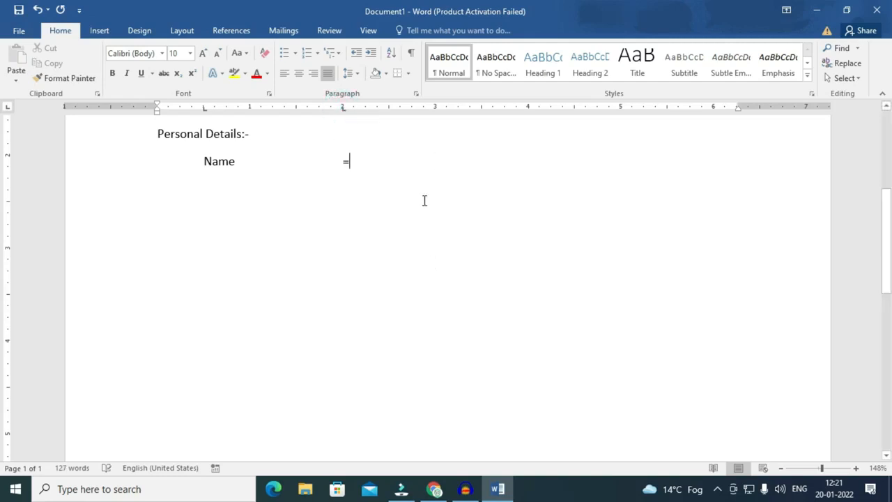
key("Tab")
left_click(435, 108)
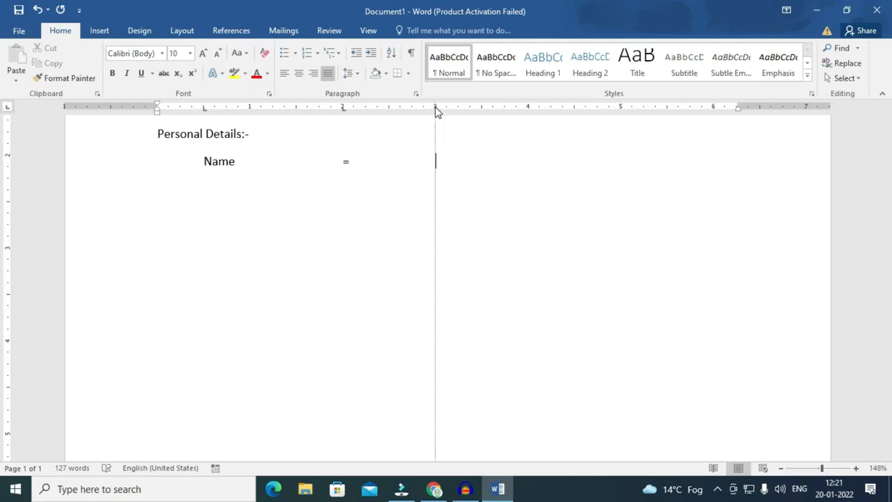
left_click(440, 163)
type("Rahul")
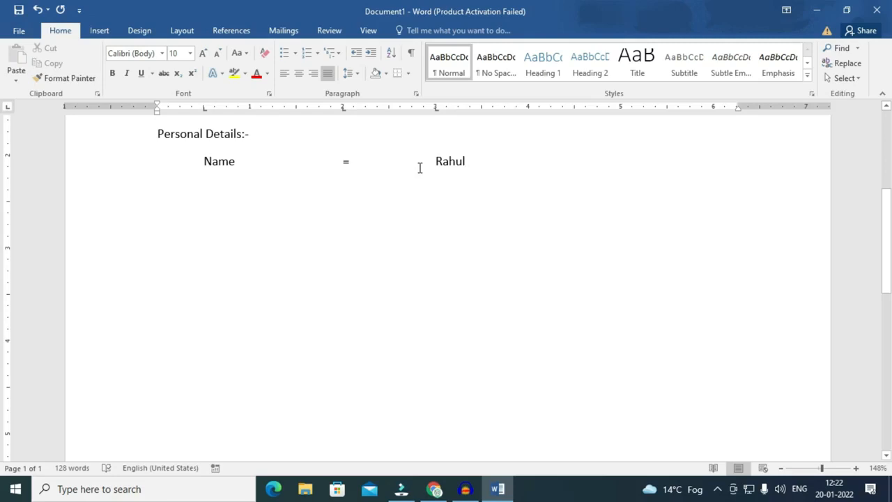
Add a tab-aligned "Fahter's Name = Mr." line below the Name entry.
key("Return")
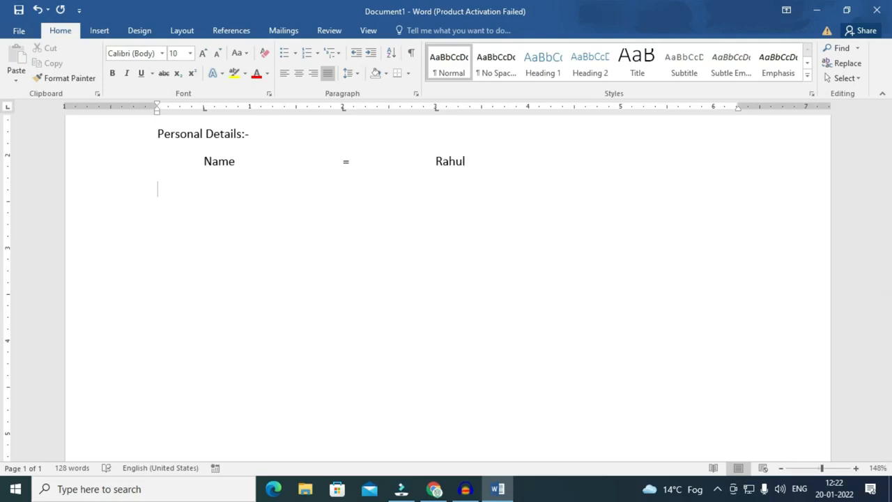
key("Tab")
type("Fahter's Nae")
key("BackSpace")
type("me")
key("Tab")
type("=")
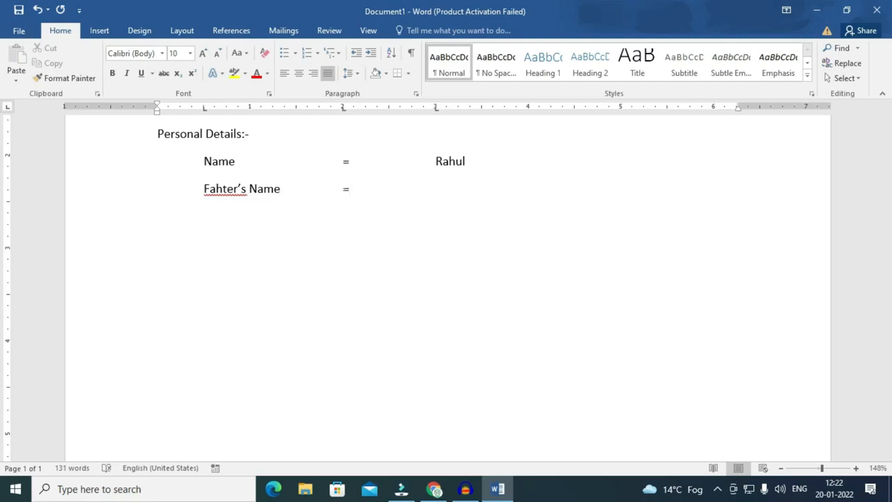
type("Mr. --")
key("BackSpace")
key("BackSpace")
Add a tab-aligned "Roll No. = 19" line and select all three detail lines.
key("Return")
key("Tab")
type("Roll No.")
key("Tab")
key("Tab")
key("Tab")
type("=\t19")
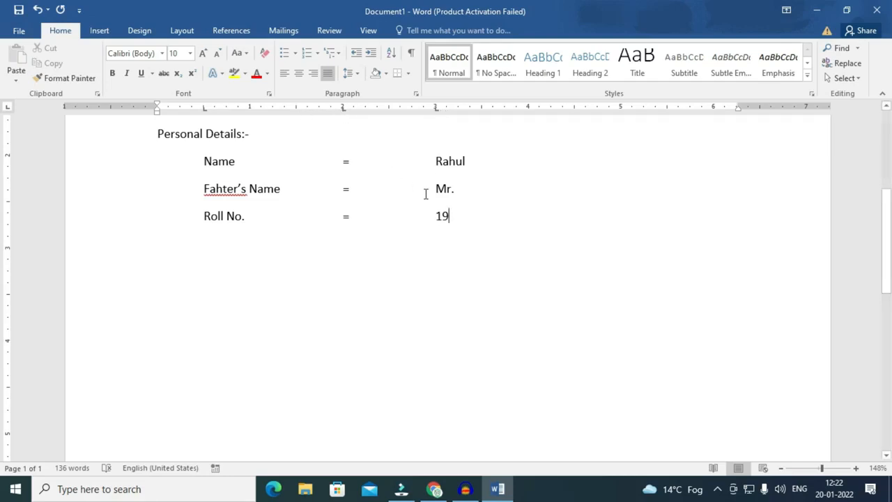
left_click_drag(478, 223, 199, 161)
Delete the selected detail lines and use Clear All in the Tabs dialog to remove every tab stop.
key("Delete")
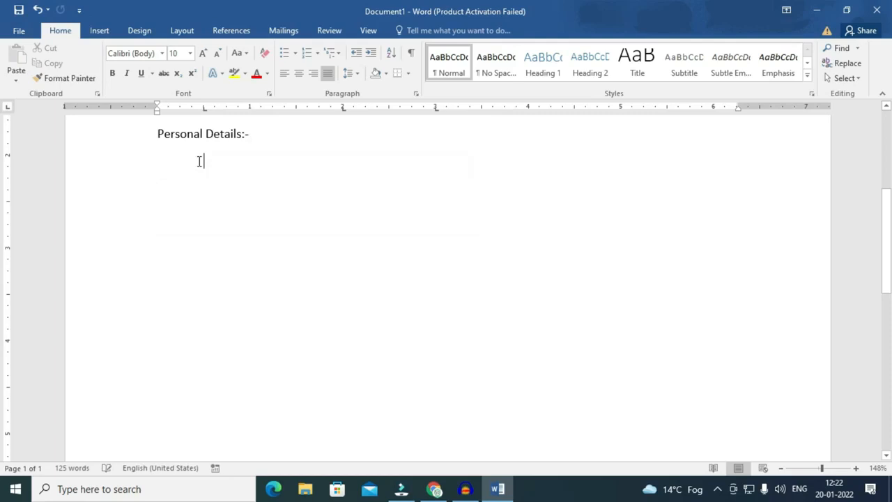
double_click(204, 108)
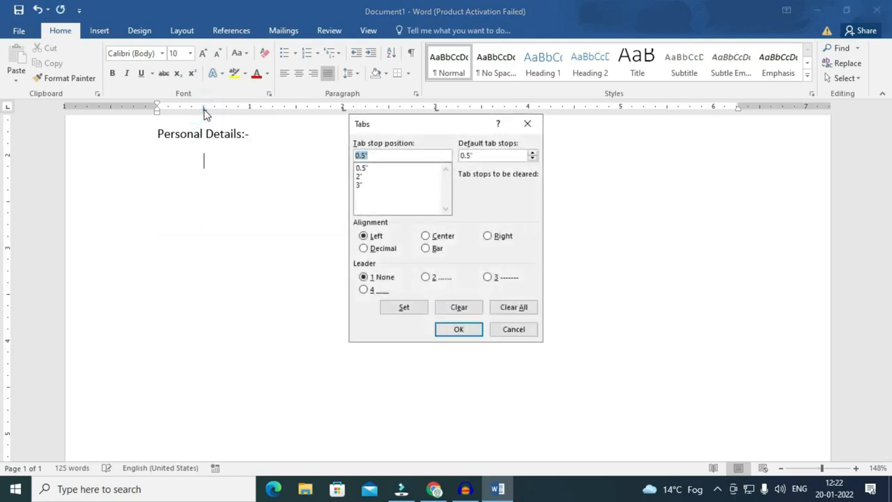
left_click(519, 307)
left_click(476, 330)
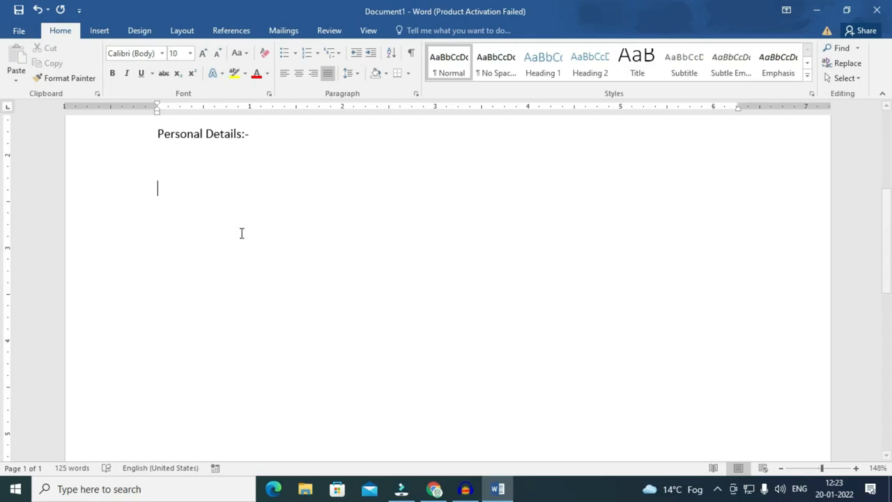
Browse the Insert Symbol list, then type (c) and (tm) on separate lines for © and ™.
left_click(98, 32)
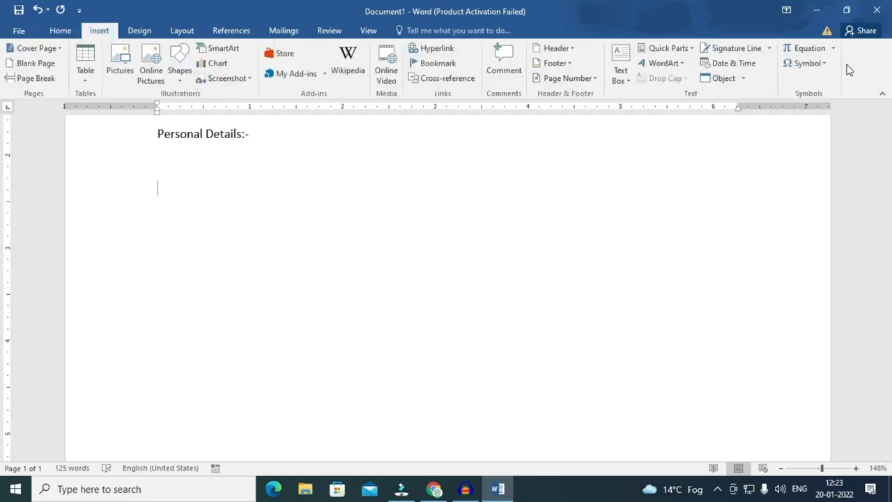
left_click(806, 62)
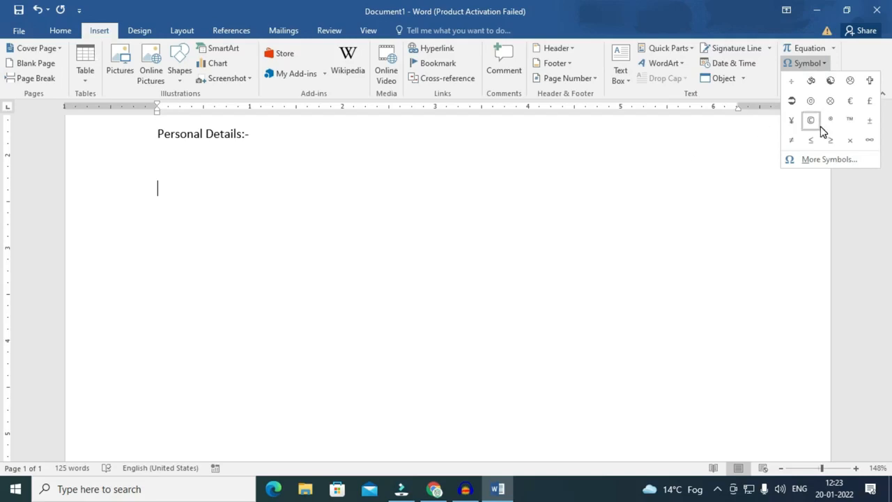
left_click(62, 30)
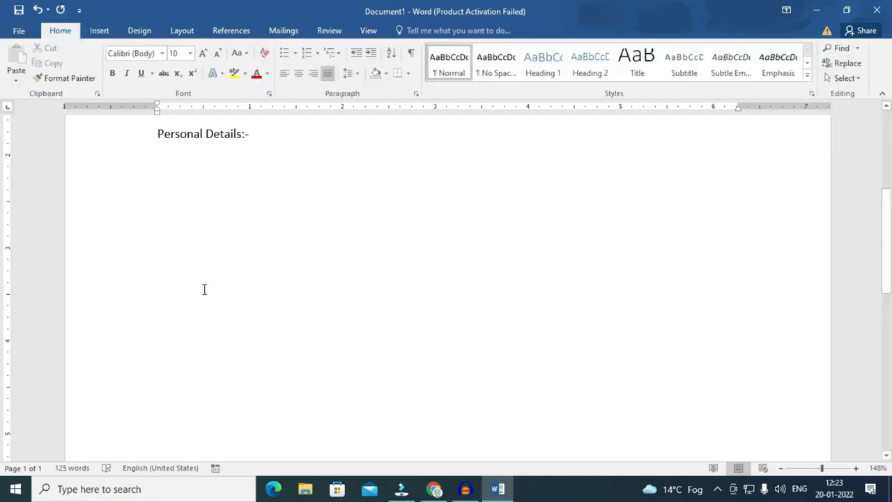
type("(c)")
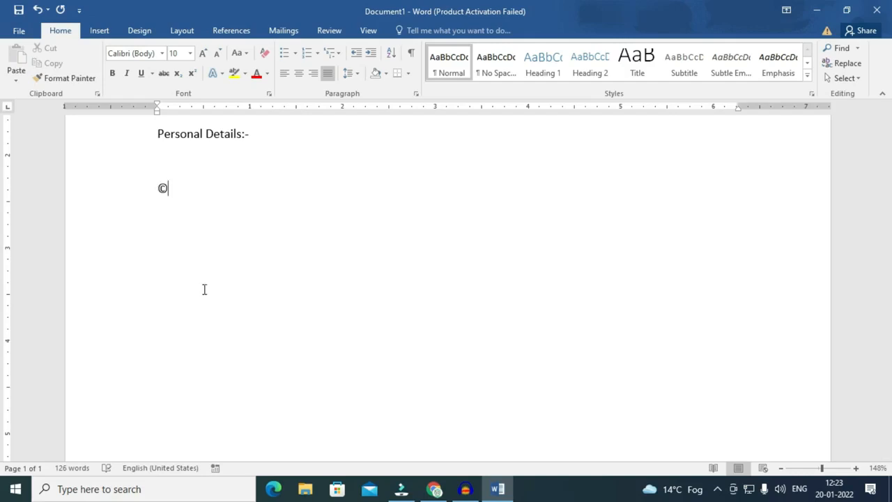
key("Return")
type("(tm)")
key("Return")
scroll(169, 267, "up", 15)
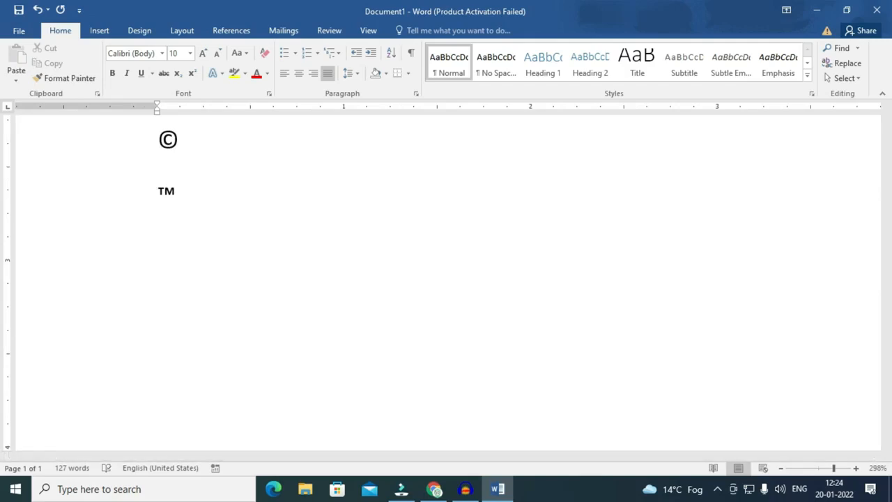
Type (r), --> and <-- on separate lines to get ® and thin right and left arrows.
type("(r)")
key("Return")
type("-->")
key("Return")
type("<--")
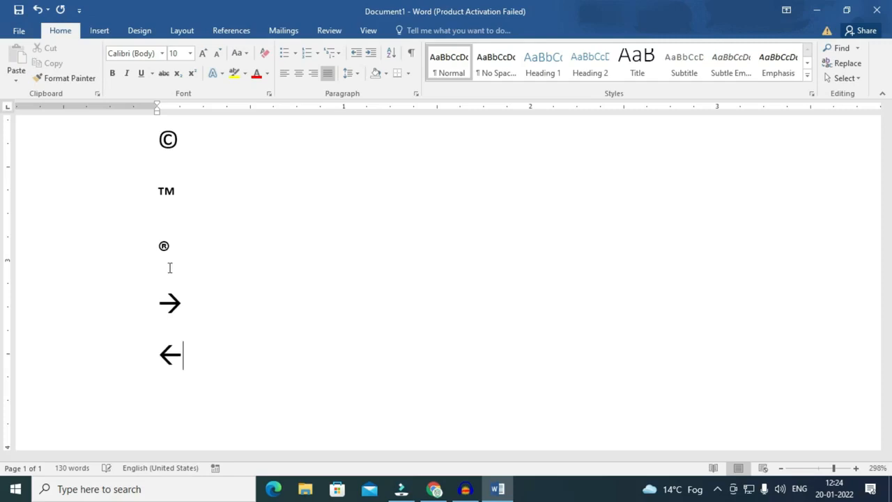
key("Return")
Type ==>, <== and <=> on separate lines for bold arrows and a double arrow.
type("==.")
key("BackSpace")
type(">")
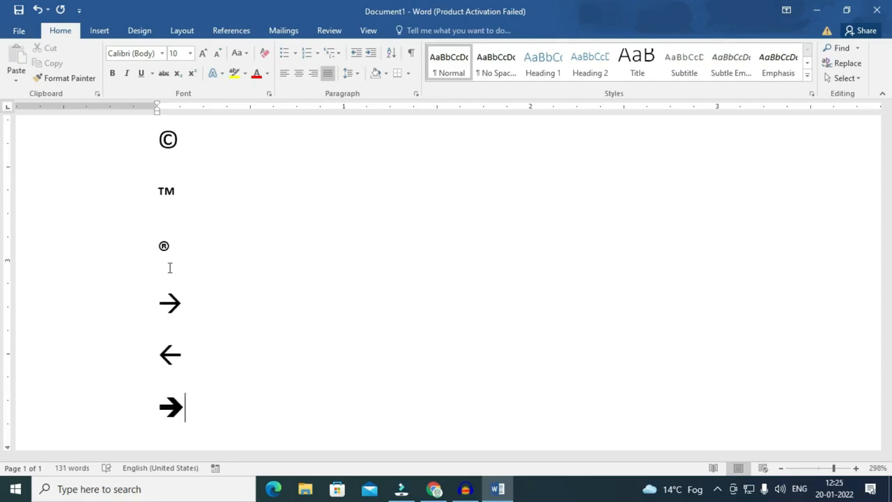
key("Return")
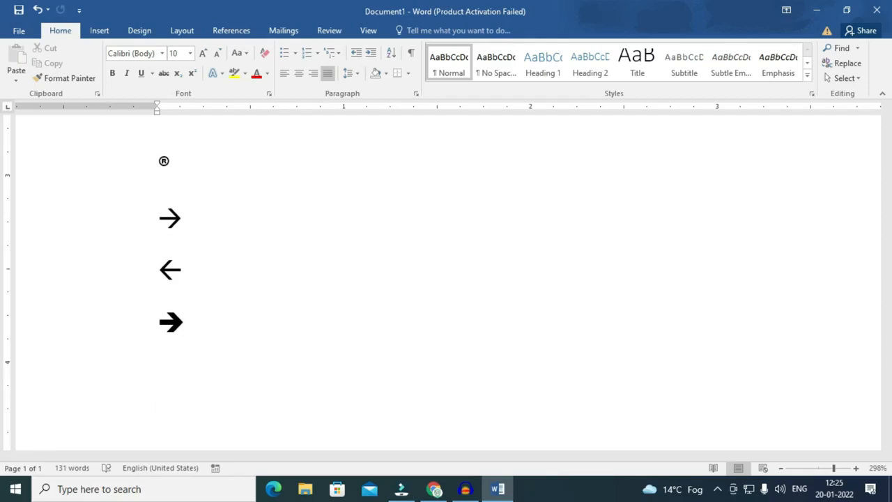
type("<==")
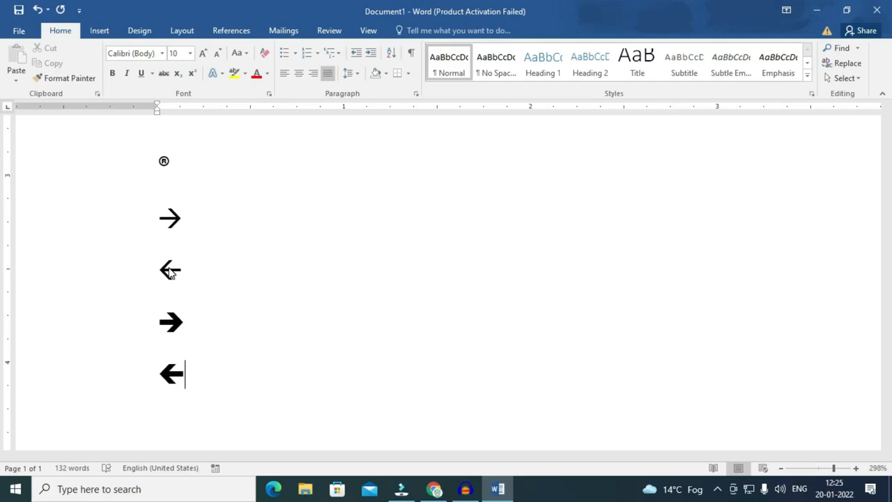
key("Return")
type("<=>")
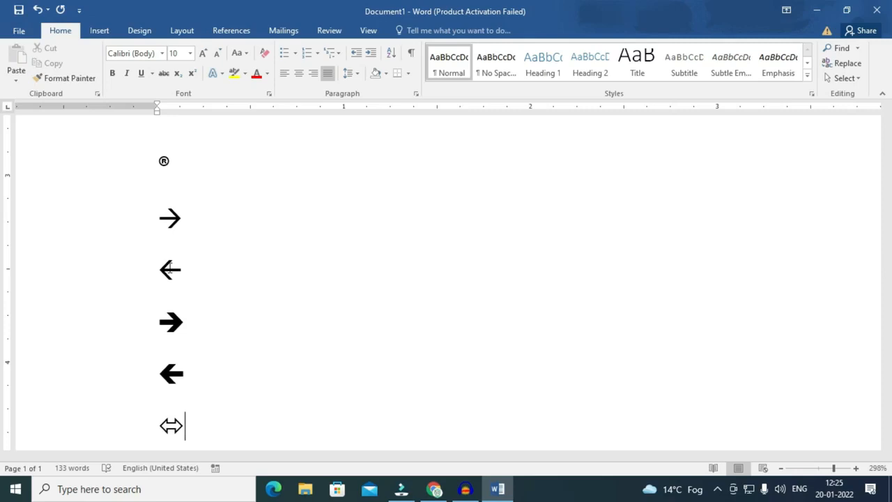
Type :) on a new line below the ⇔ arrow to get a smiley face.
key("Return")
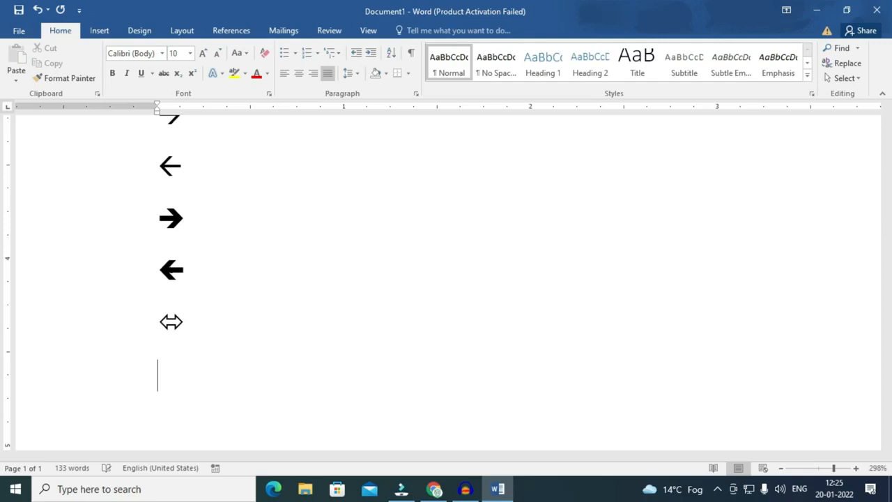
type(":)")
Type :( and :| on separate new lines to get frowning and neutral faces.
key("Return")
type(":")
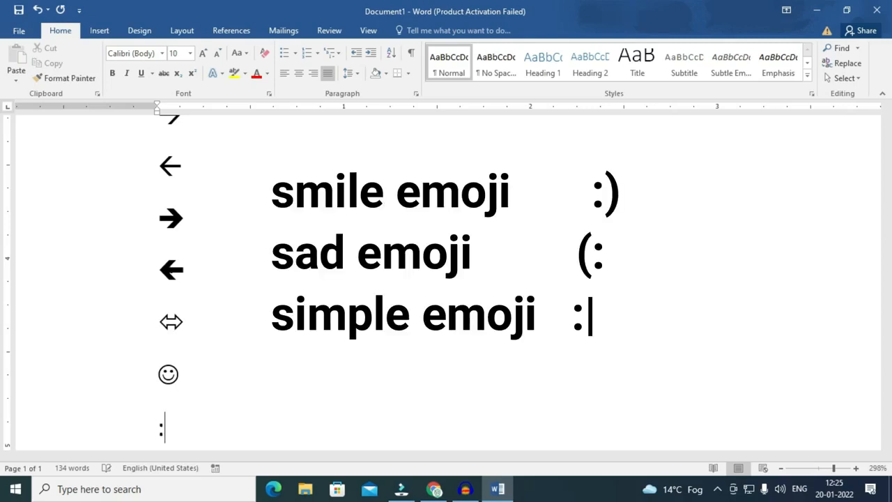
type("(")
key("Return")
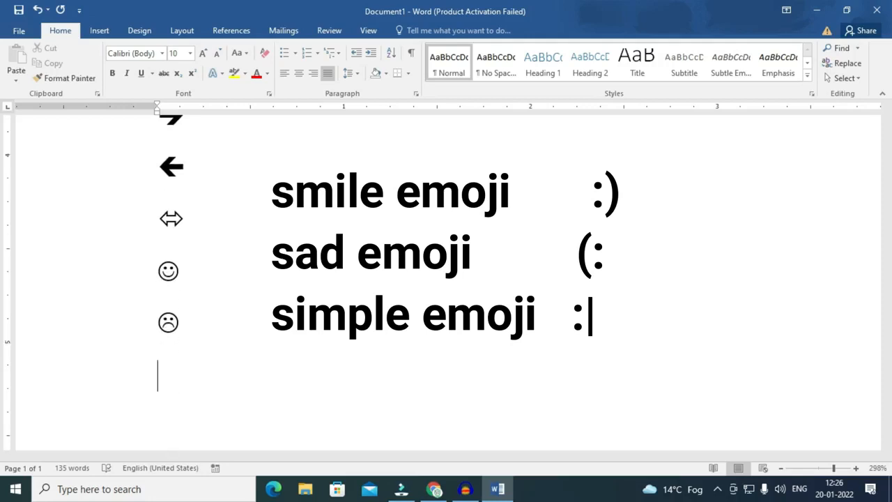
type(":")
type("|")
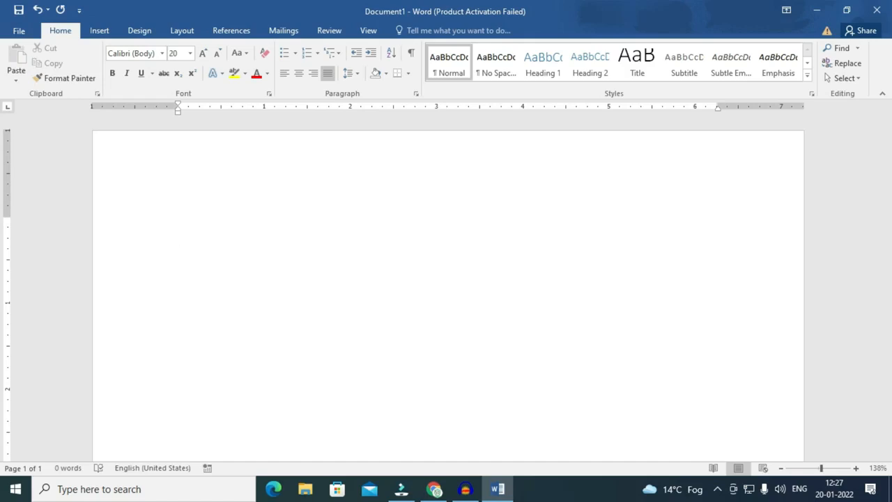
Type the heading 'Parts of computer' and start a numbered list with 1. Monitor.
type("Par")
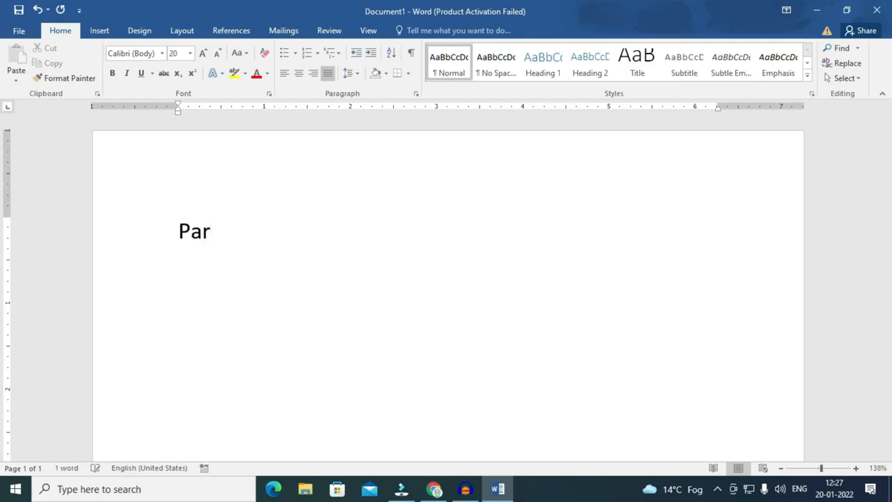
type("ts of computer")
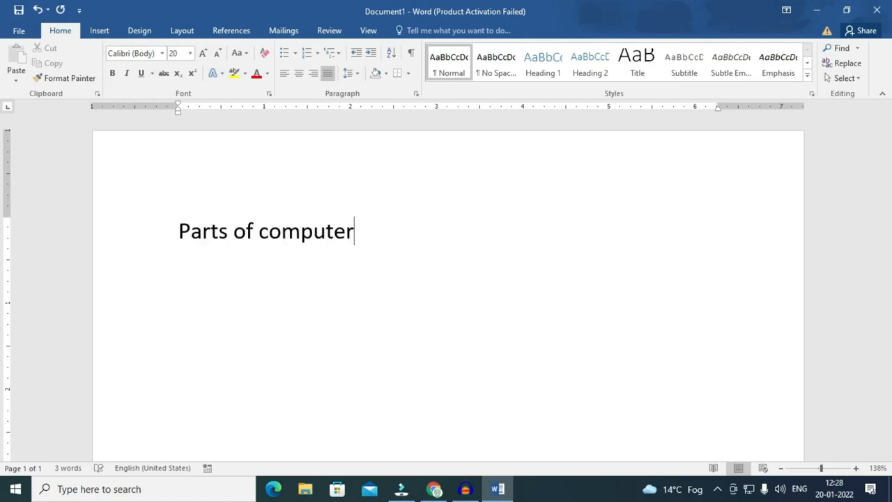
key("Return")
type("1.")
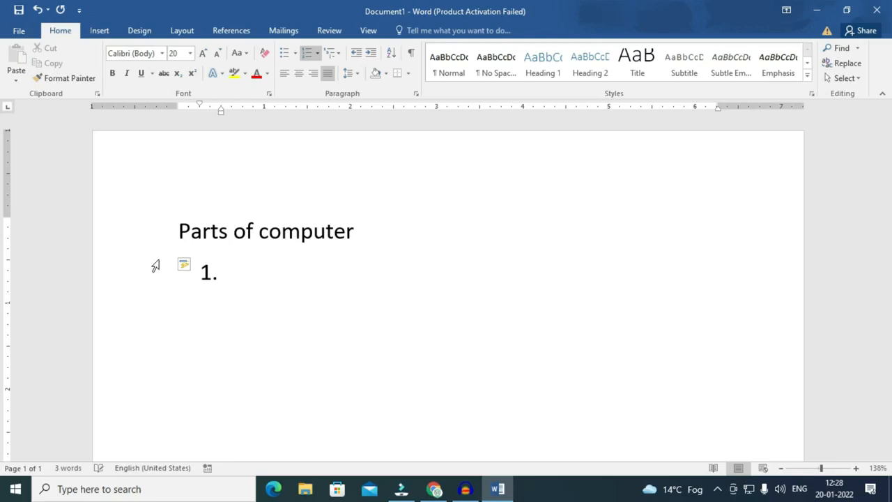
type("Monitor")
Add CPU, Keyboard and Mouse as items 2–4, then insert an empty item after Monitor.
key("Return")
type("CPU")
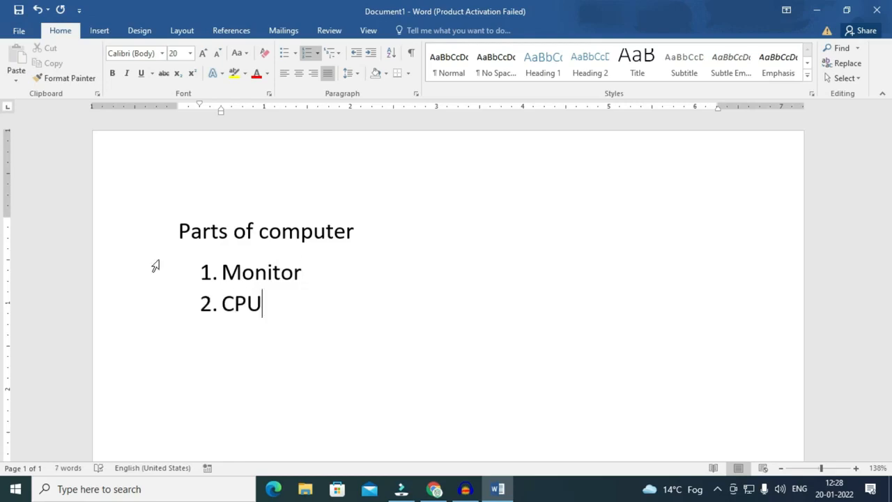
key("Return")
type("3.")
key("BackSpace")
key("BackSpace")
type("e")
key("BackSpace")
type("Keyboard")
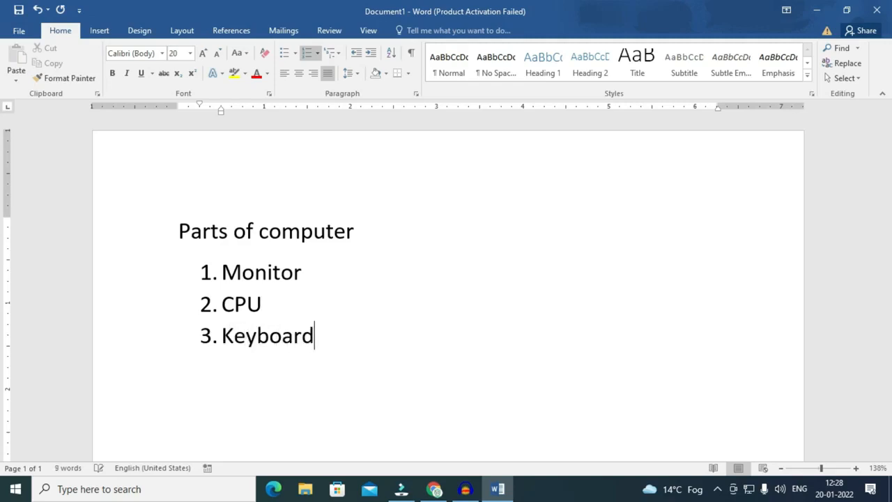
key("Return")
type("Mouse")
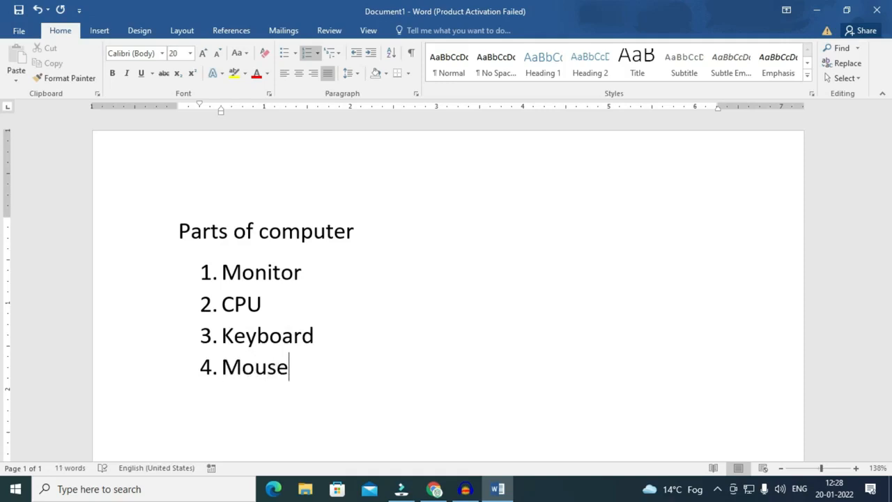
key("Up")
key("Up")
key("Up")
key("Return")
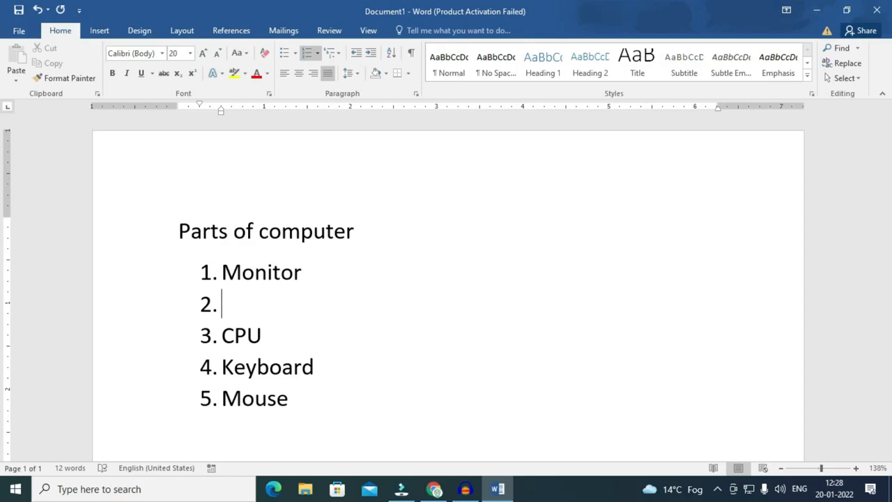
Nest CRT, LCD and LED under Monitor, with an empty third-level item under LCD.
key("Tab")
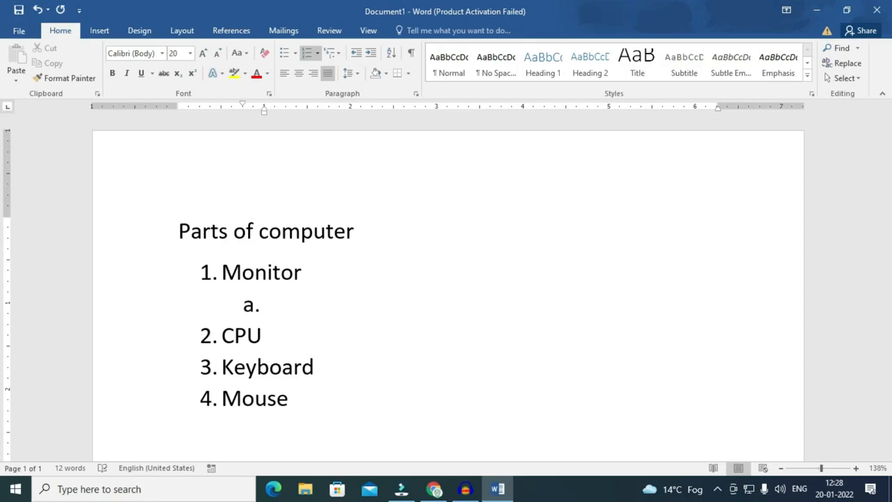
type("CRT")
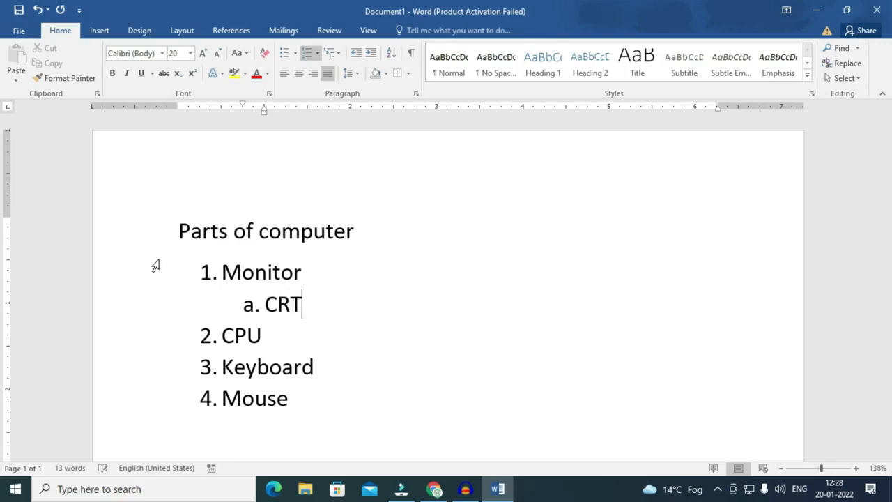
key("Return")
type("LCD")
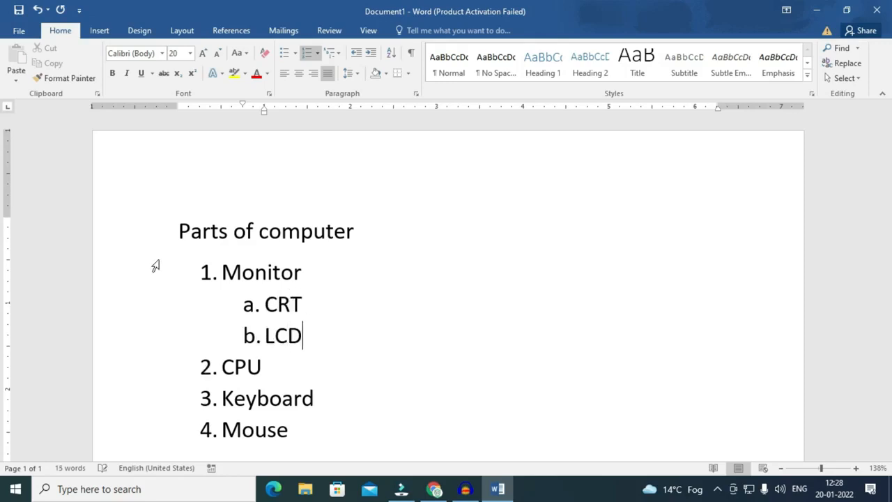
key("Return")
type("L")
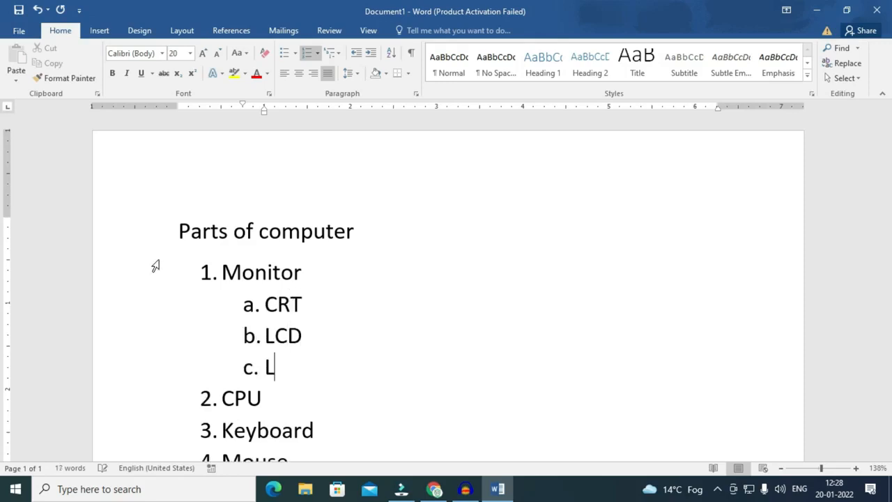
type("ED")
key("Up")
key("Return")
key("Tab")
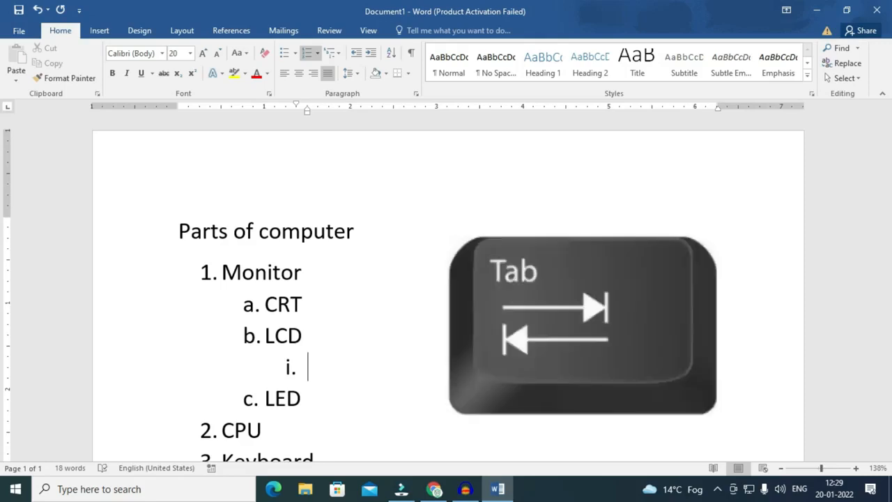
Nest sub-items jjfjfj and jdjdjd under CPU.
key("Down")
key("Down")
key("Down")
key("Down")
key("Up")
key("Up")
key("Up")
key("Down")
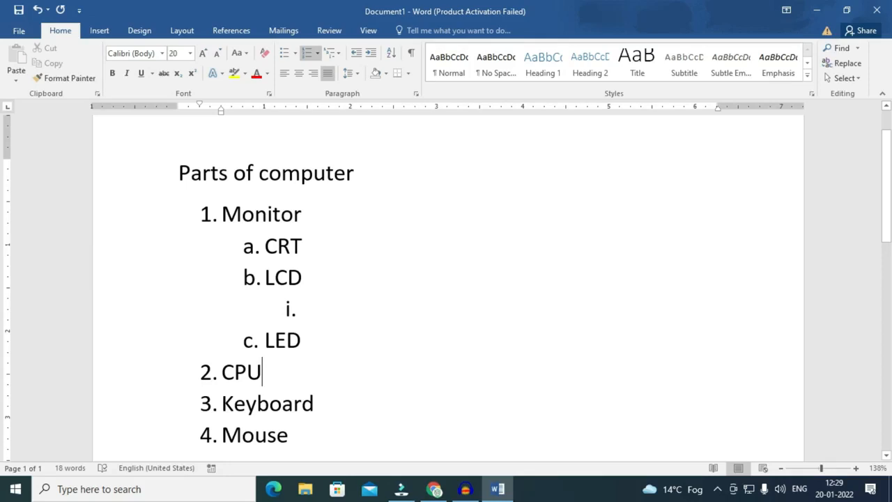
key("Return")
key("Tab")
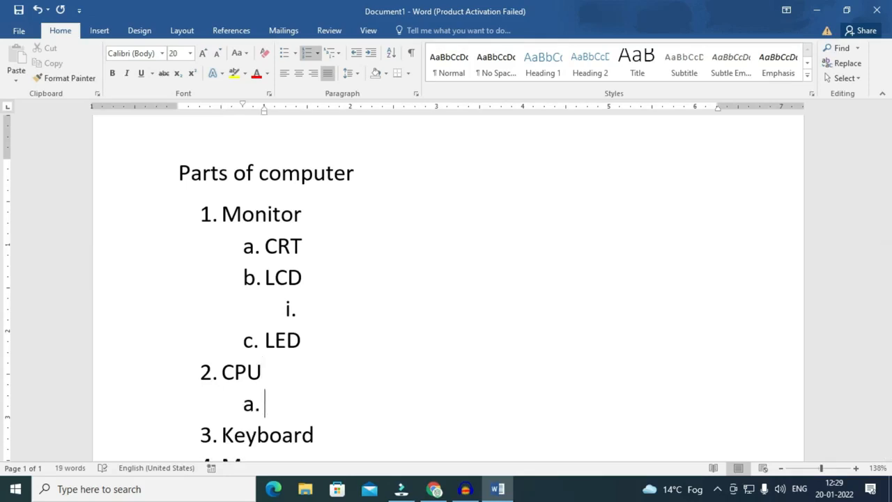
type("jjfjfj")
key("Return")
type("jdjdjd")
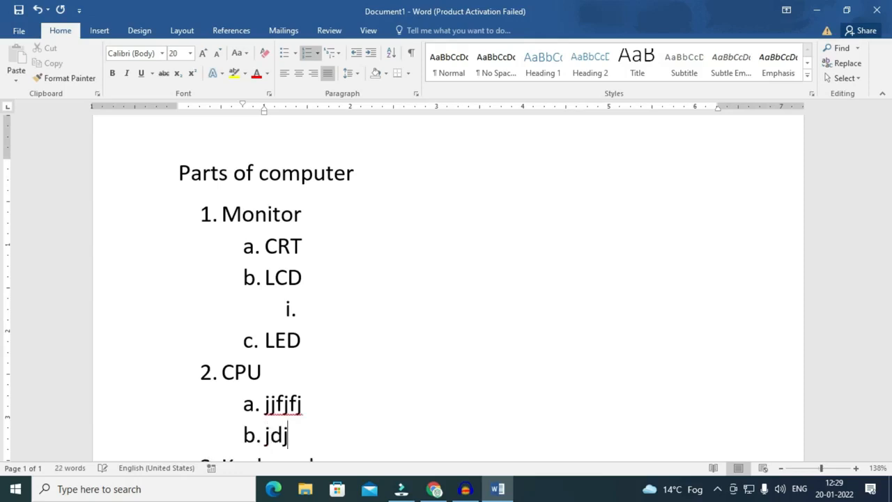
scroll(129, 245, "down", 3)
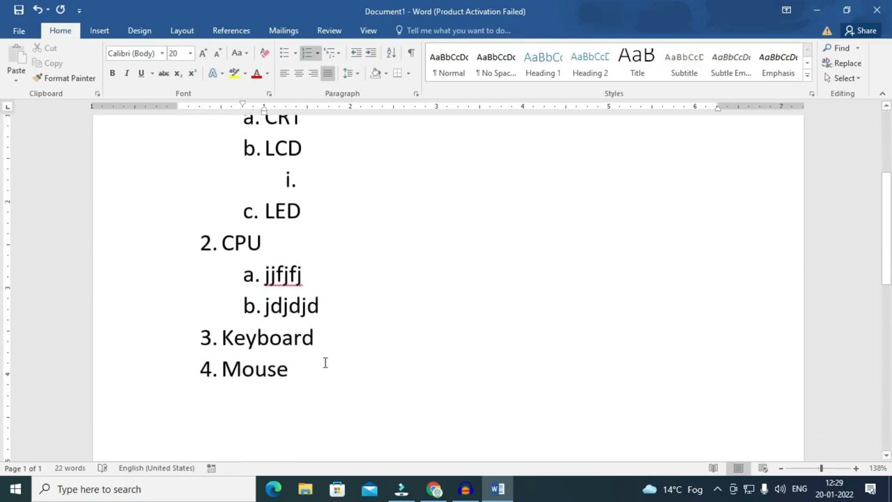
scroll(325, 362, "up", 2)
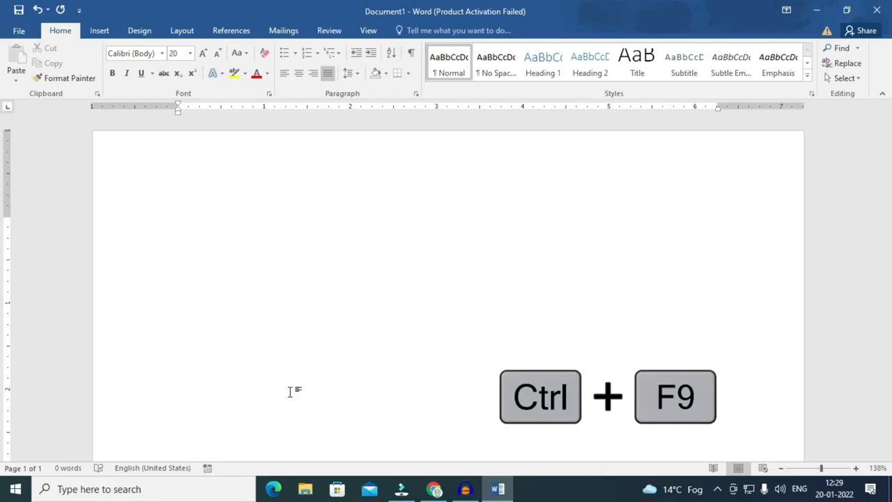
Insert a Ctrl+F9 field and enter the formula, correcting it to =4+6*8*2+8.
key("ctrl+F9")
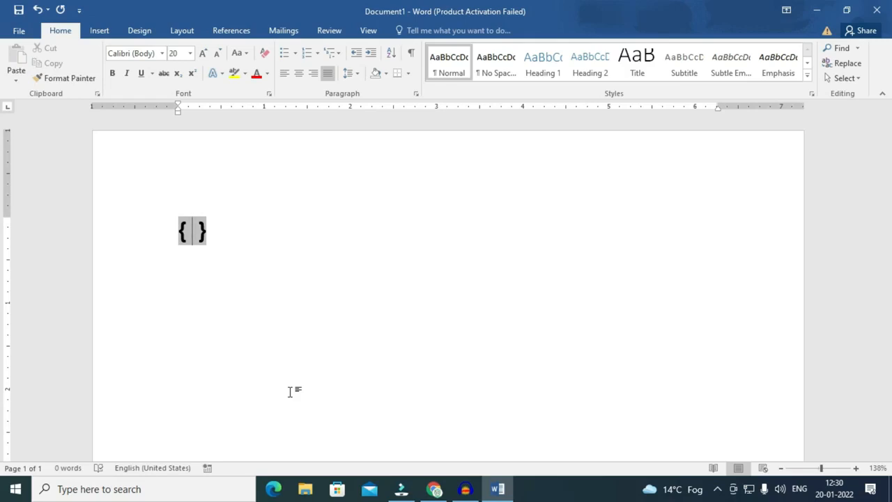
type("= ")
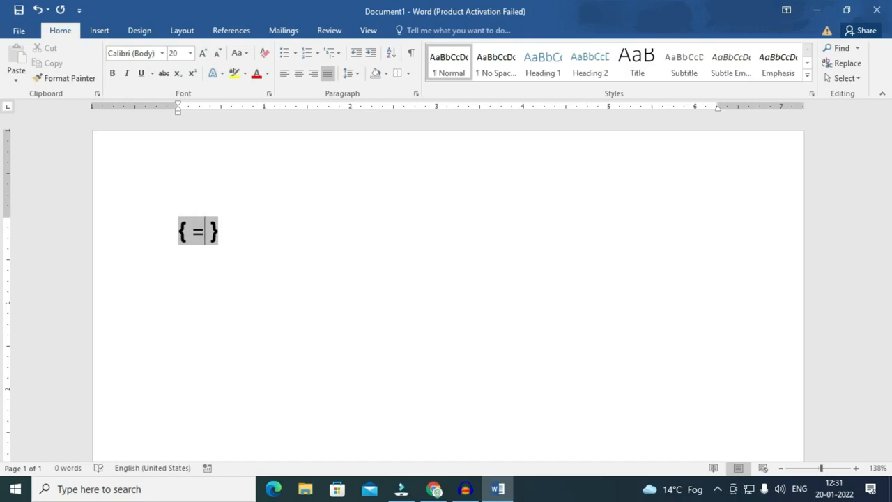
type("4+6")
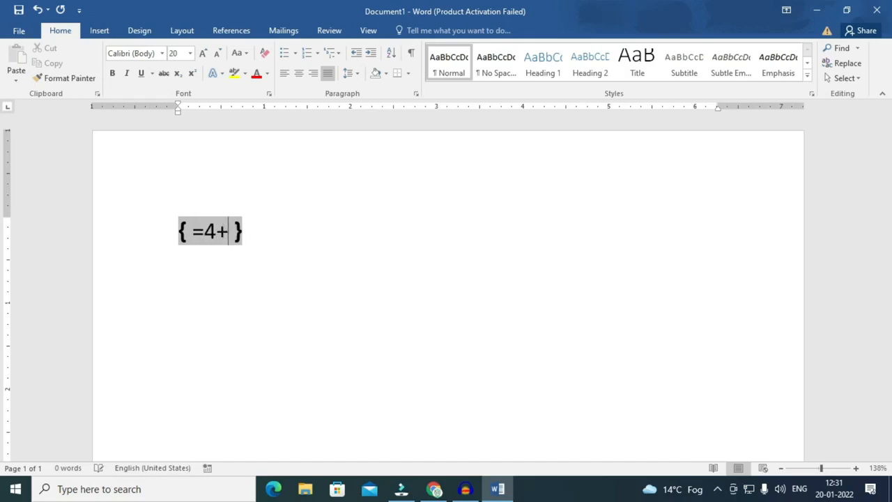
type("82/")
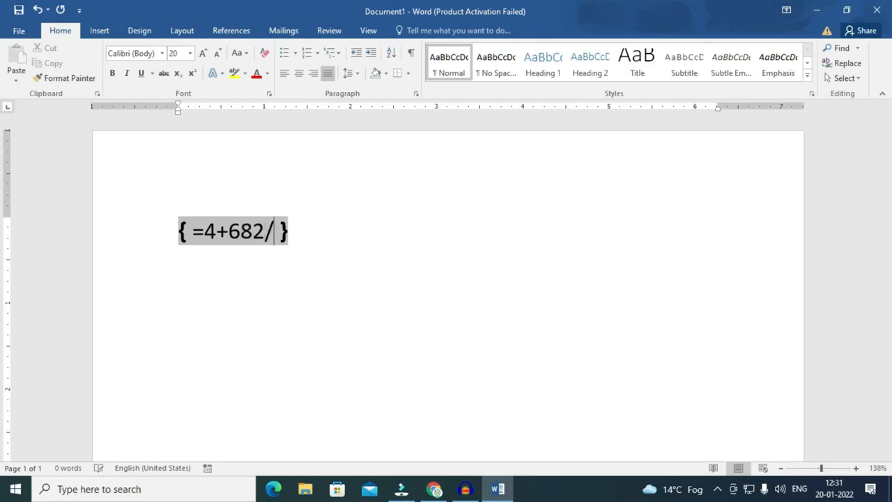
type("8")
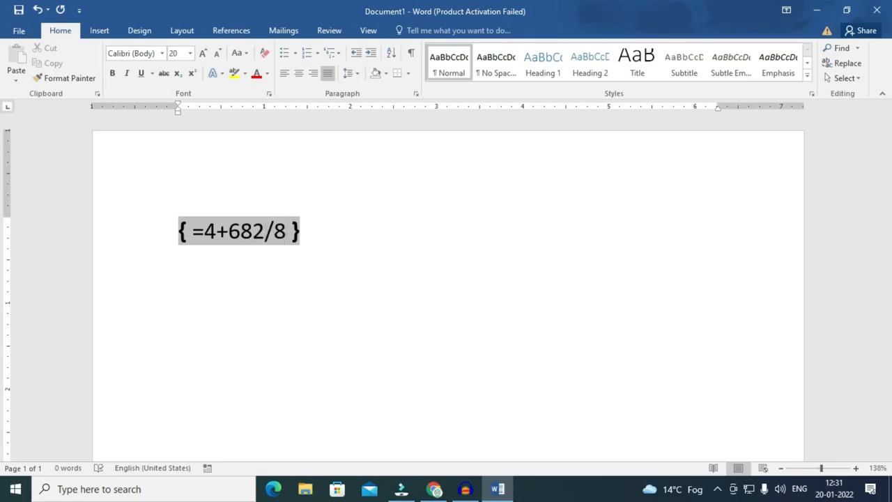
key("BackSpace")
key("BackSpace")
type("+8")
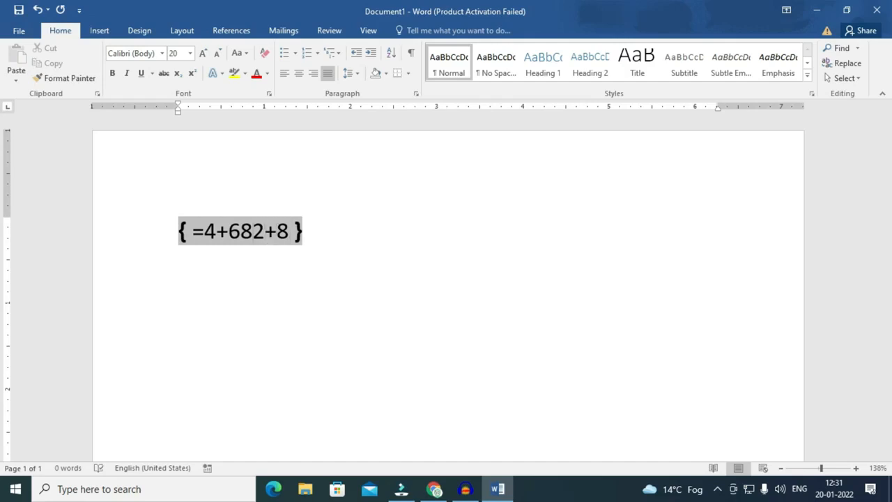
key("Left")
type("*")
key("Right")
type("*")
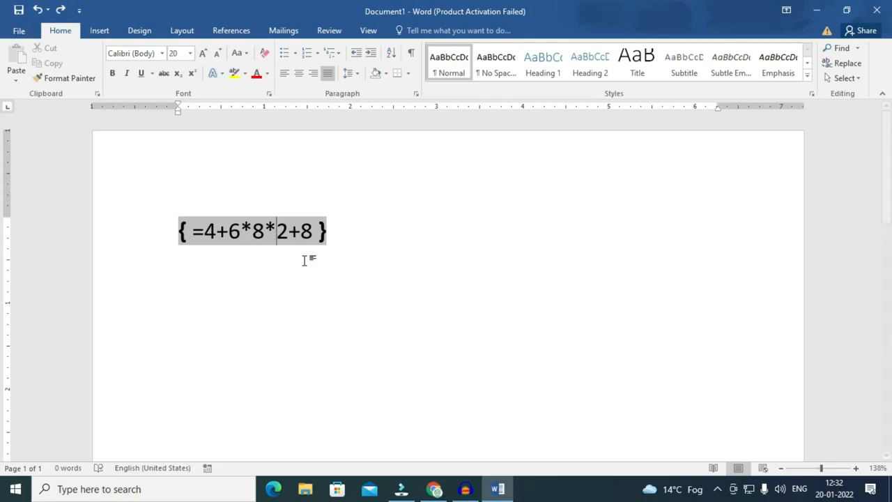
Update the formula field to show 108, then look through the Insert, Design and Home tabs.
key("F9")
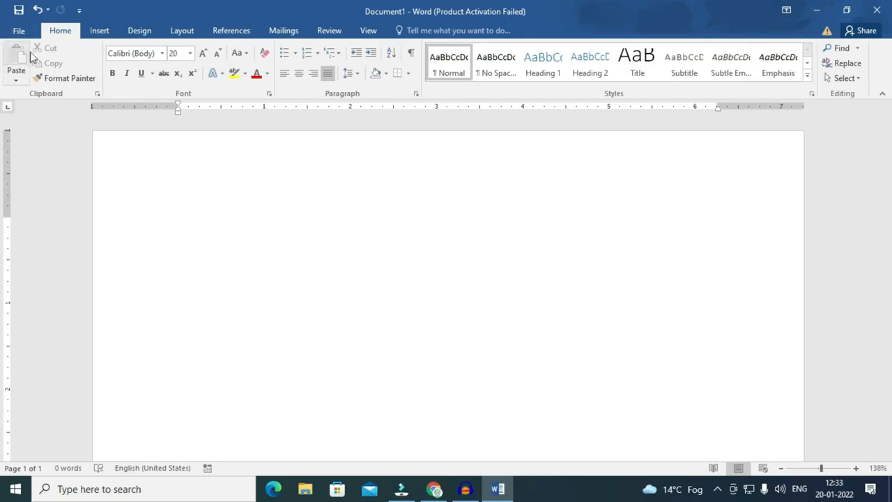
left_click(98, 31)
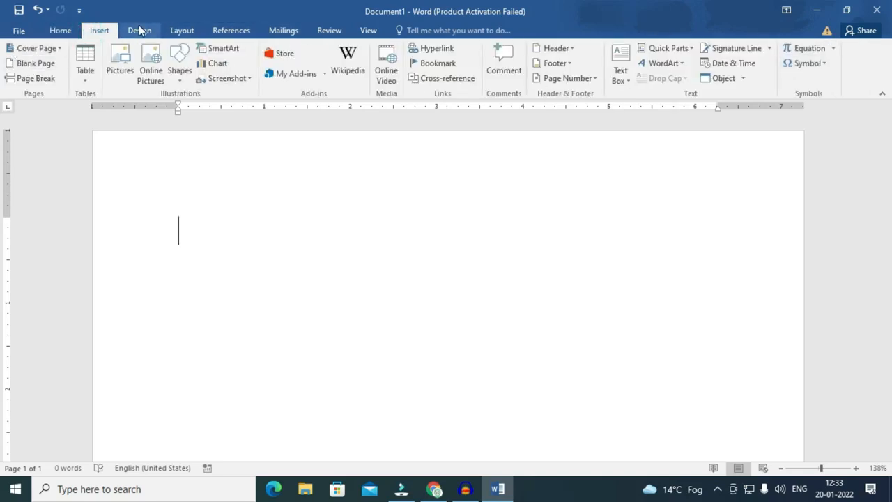
left_click(140, 30)
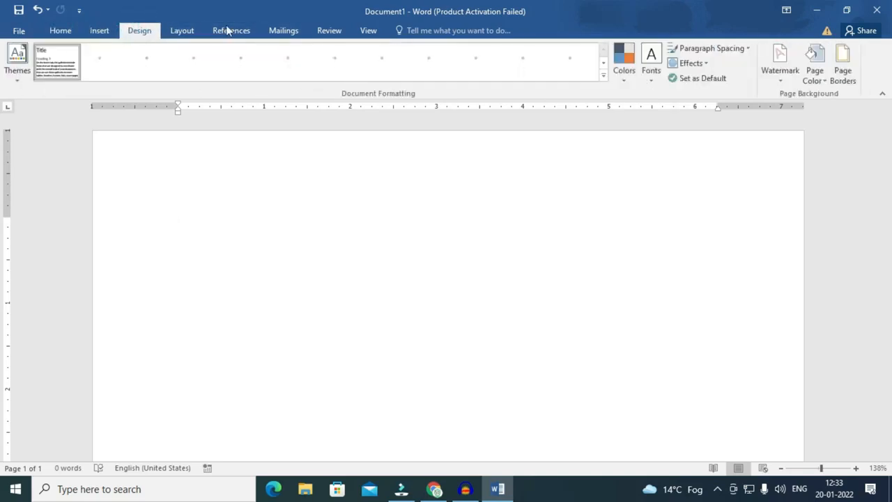
left_click(62, 31)
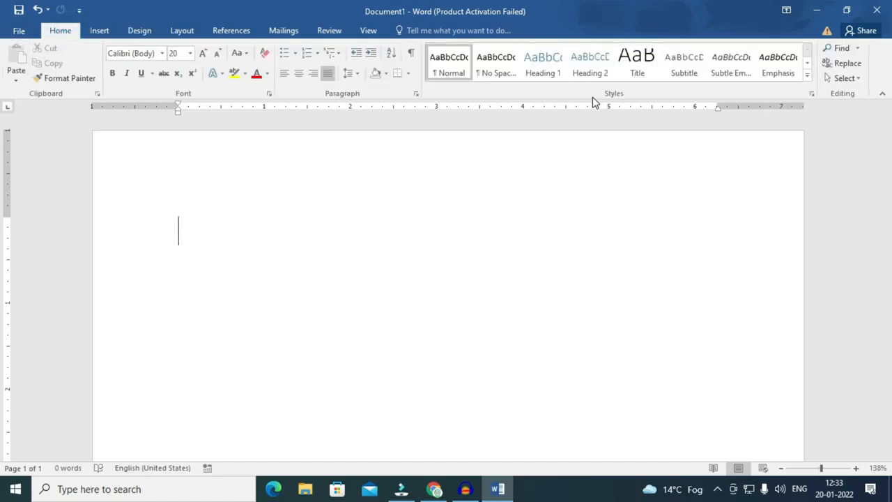